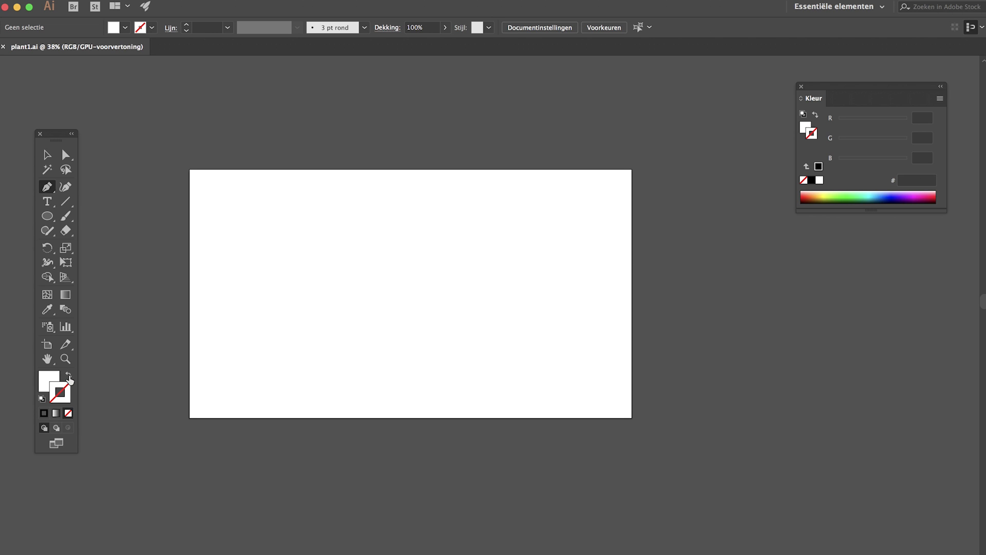
# - Draw an unfilled vertical stem line with the Pen tool and select its bottom point
pyautogui.click(68, 375)
pyautogui.click(348, 212)
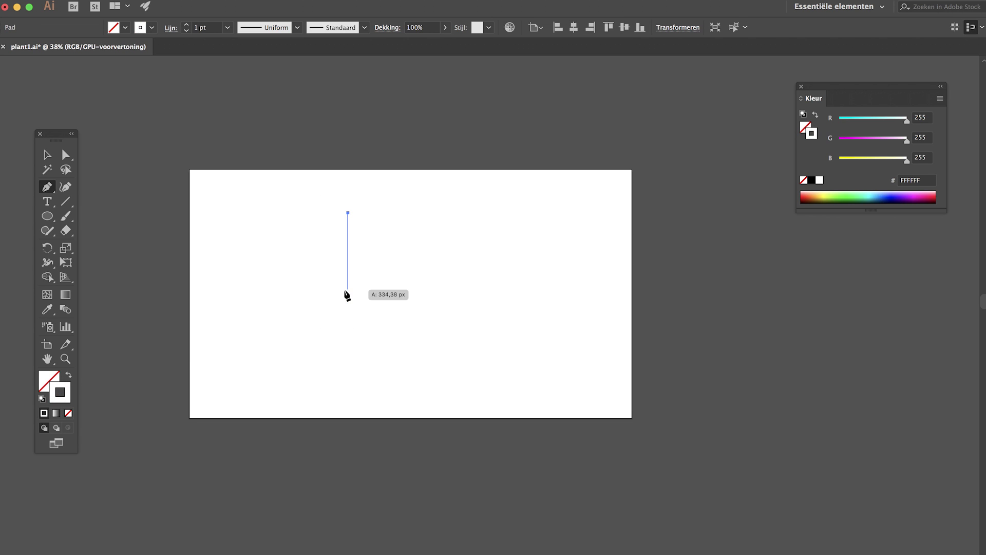
pyautogui.scroll(1, 347, 288)
pyautogui.click(348, 282)
pyautogui.press('v')
pyautogui.press('a')
pyautogui.moveTo(339, 306); pyautogui.dragTo(387, 273)
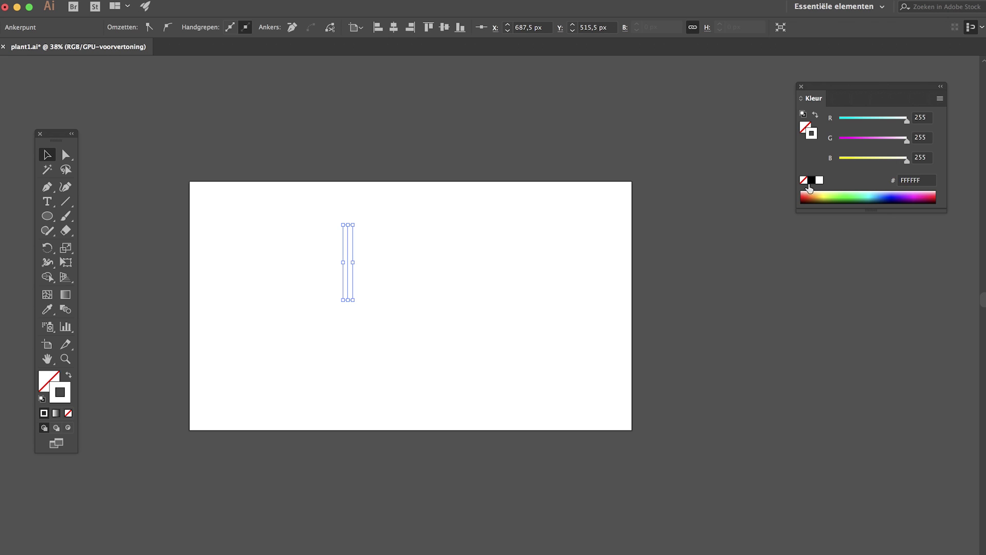
# - Give the stem line a black 5 pt stroke and shift it down-right on the artboard
pyautogui.click(811, 180)
pyautogui.moveTo(348, 300); pyautogui.dragTo(368, 348)
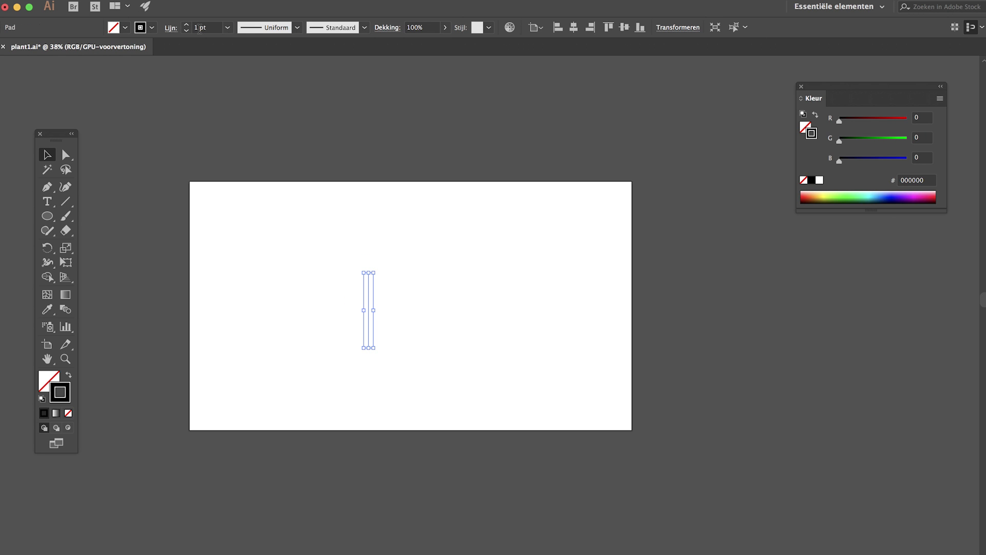
pyautogui.doubleClick(200, 28)
pyautogui.write('5')
pyautogui.press('Return')
pyautogui.click(307, 343)
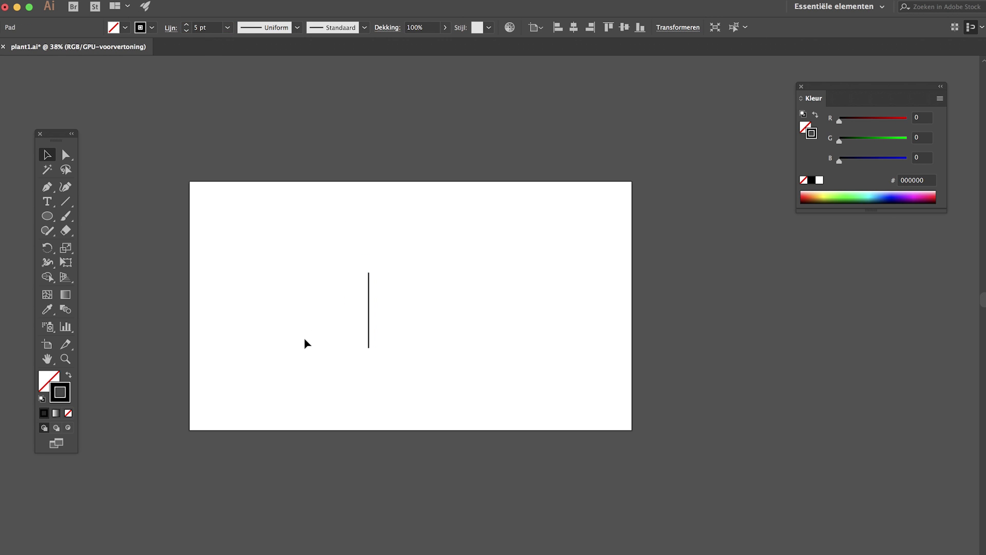
# - Zoom to 100% and draw a flat ellipse beside the stem
pyautogui.press('super+1')
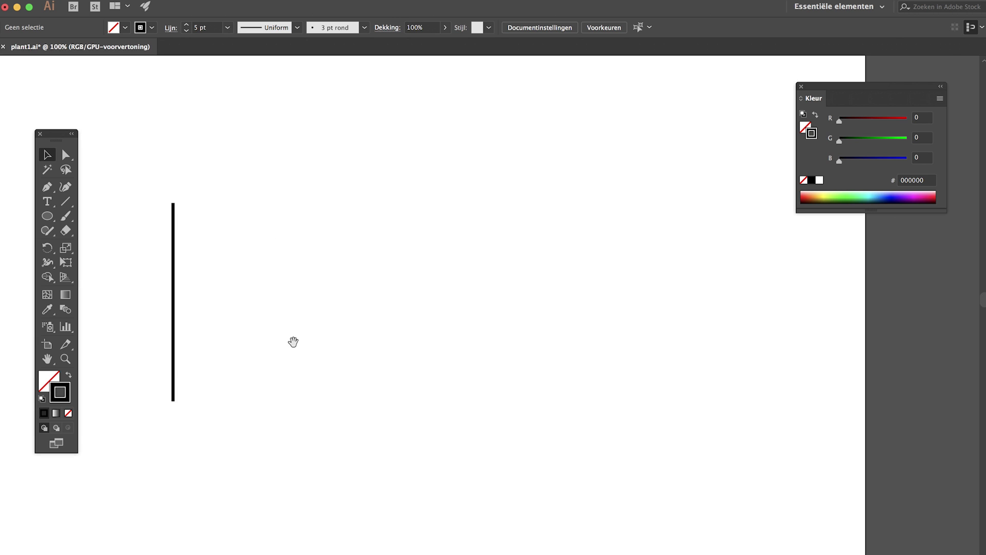
pyautogui.click(48, 216)
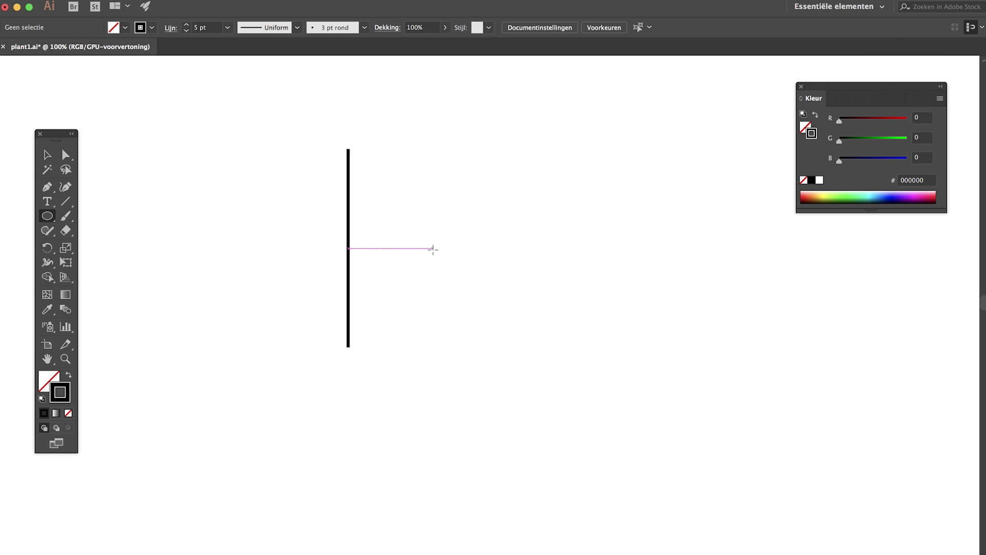
pyautogui.moveTo(433, 249); pyautogui.dragTo(507, 261)
pyautogui.press('v')
pyautogui.click(511, 280)
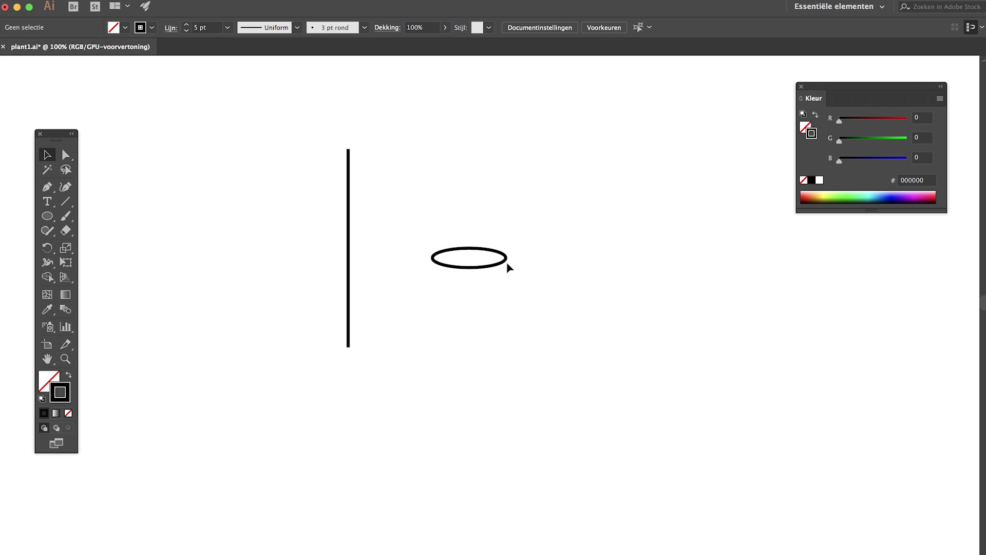
# - Convert the ellipse's anchor points to corners so it becomes a pointed leaf
pyautogui.press('a')
pyautogui.click(507, 262)
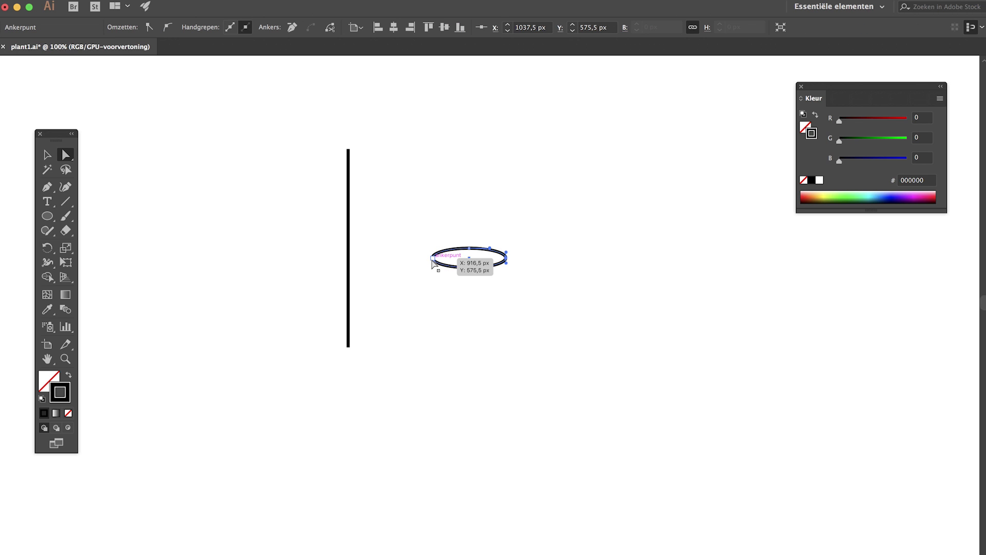
pyautogui.click(433, 261)
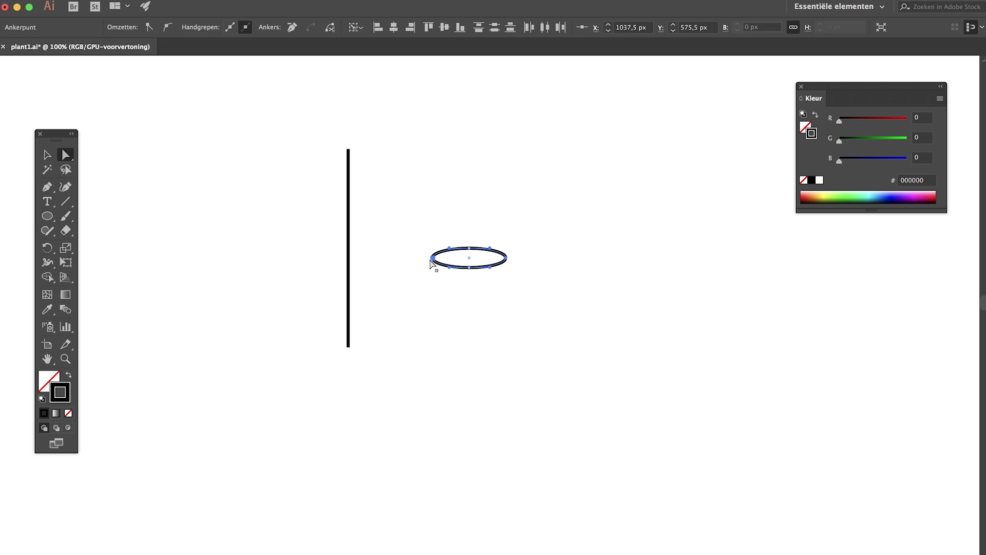
pyautogui.click(148, 28)
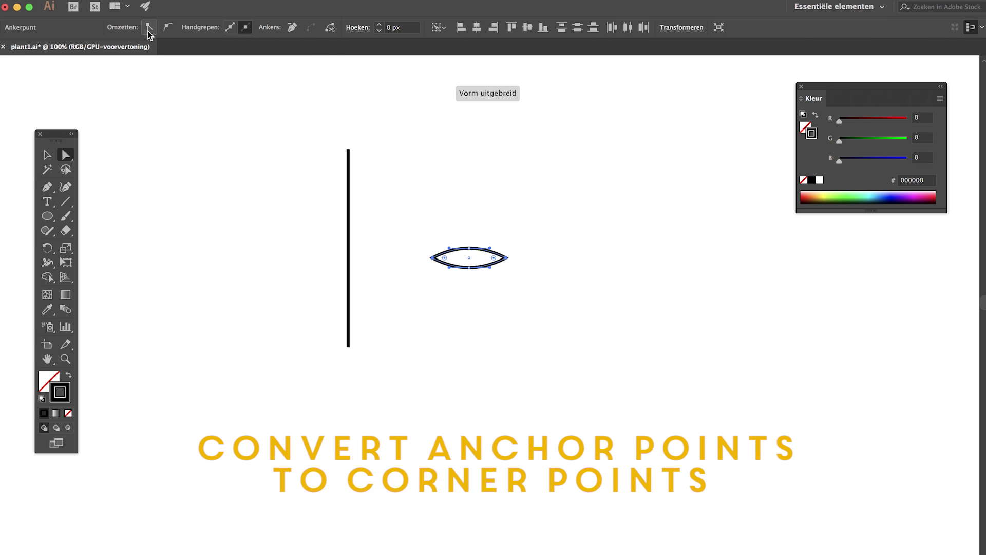
pyautogui.press('v')
pyautogui.click(488, 297)
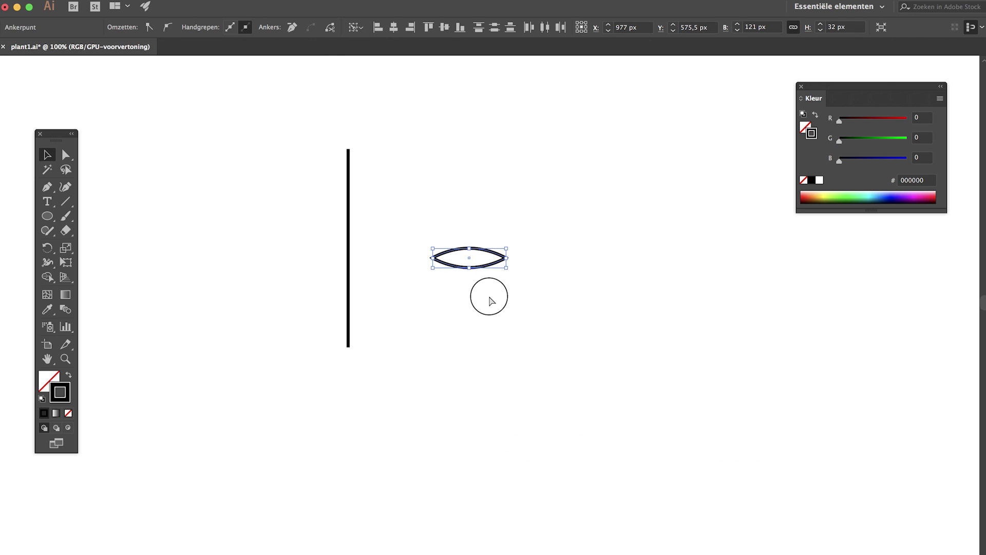
# - Duplicate the leaf and attach the copy to the stem's right side
pyautogui.click(482, 268)
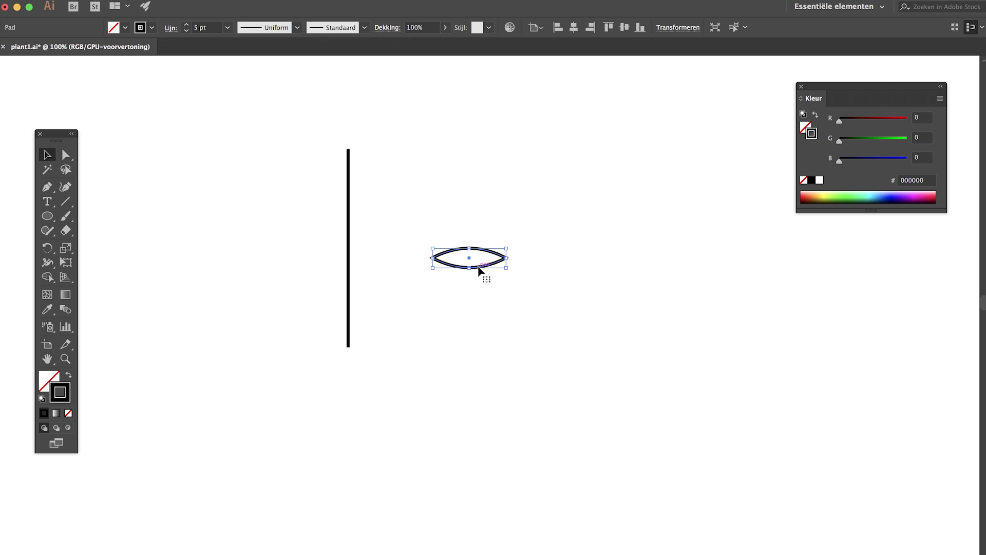
pyautogui.moveTo(480, 269); pyautogui.dragTo(648, 283)
pyautogui.click(465, 313)
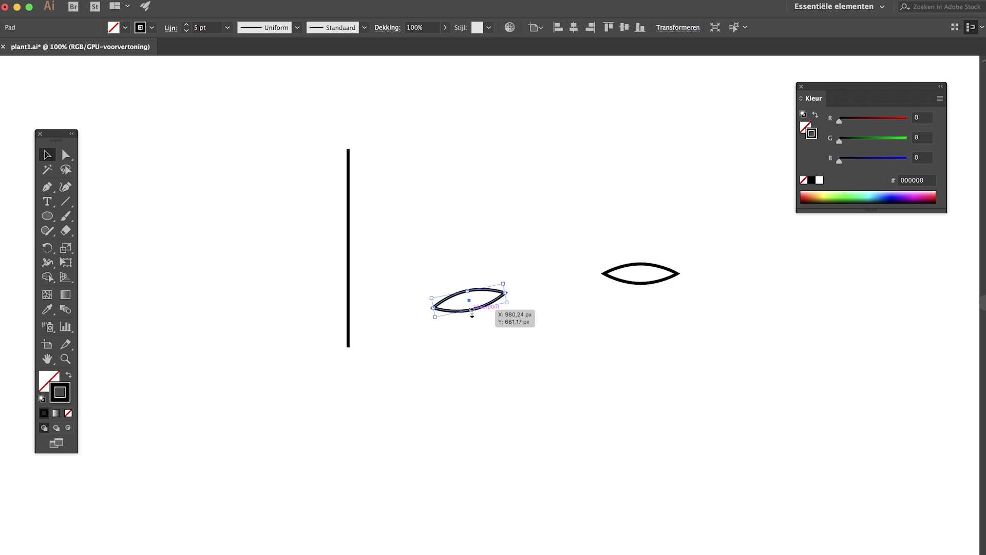
pyautogui.click(495, 327)
pyautogui.moveTo(475, 313); pyautogui.dragTo(317, 271)
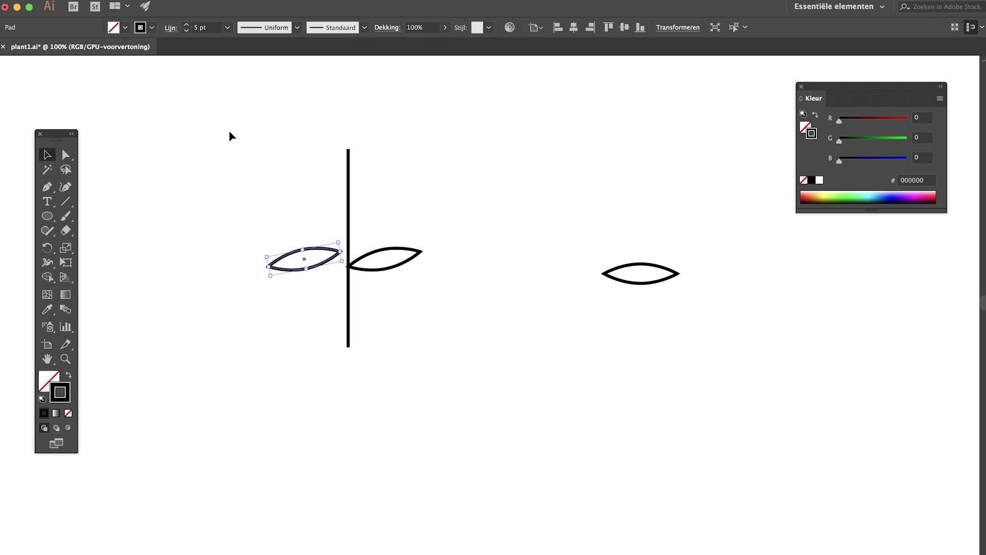
# - Reflect another leaf copy vertically and move it onto the stem's left side
pyautogui.click(200, 0)
pyautogui.moveTo(308, 4)
pyautogui.click(370, 53)
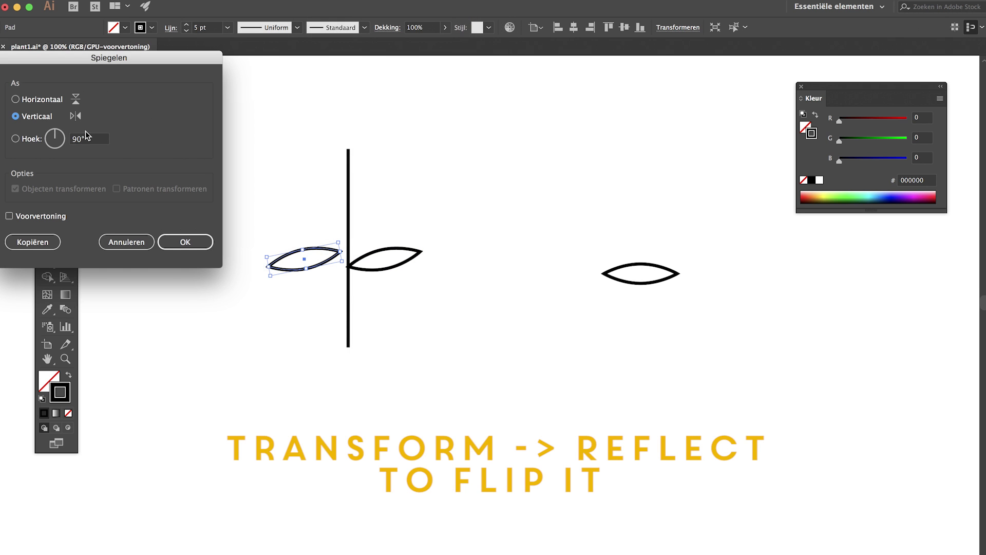
pyautogui.click(195, 245)
pyautogui.click(310, 333)
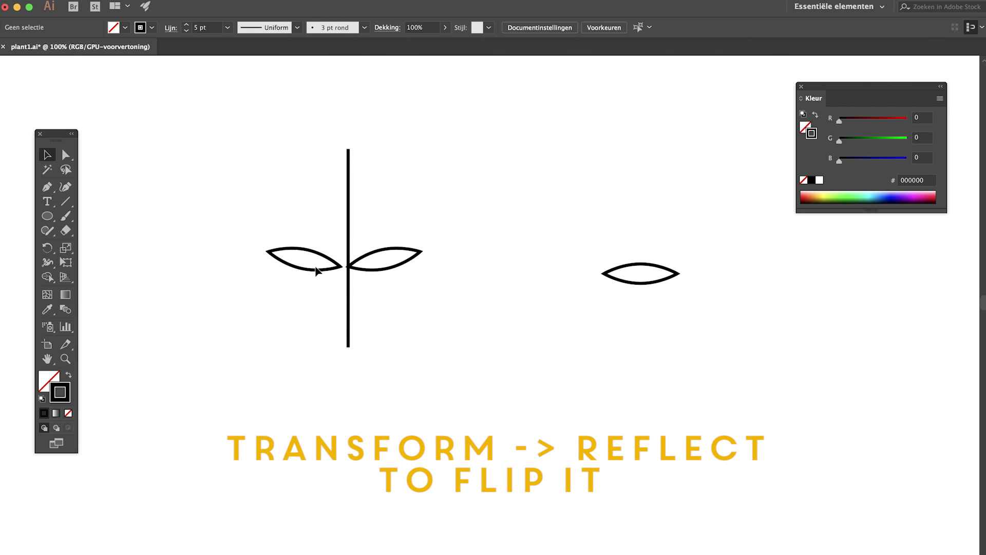
pyautogui.moveTo(315, 268); pyautogui.dragTo(322, 269)
pyautogui.click(301, 283)
pyautogui.scroll(3, 315, 324)
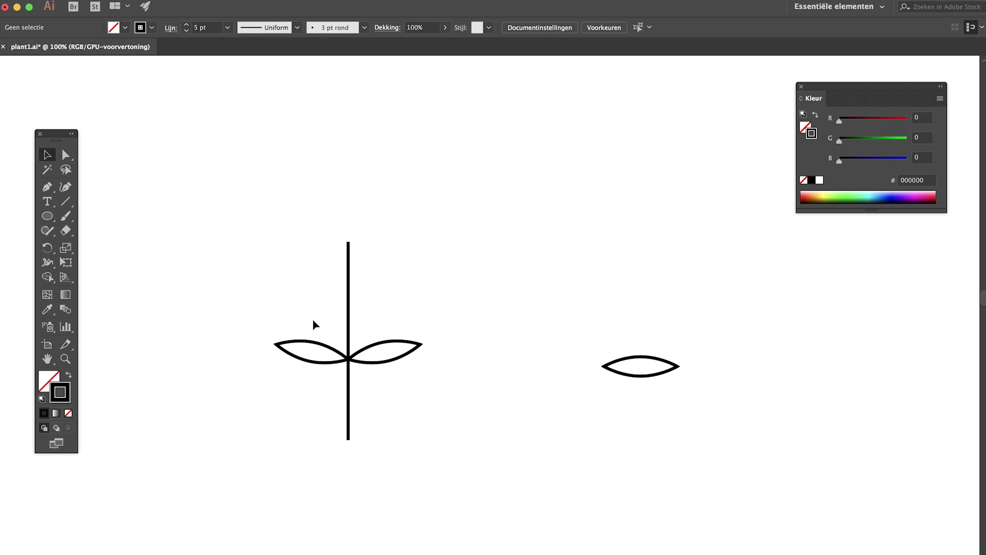
# - Duplicate a leaf up to the stem top as a petal, plus a copy to its left
pyautogui.moveTo(640, 366)
pyautogui.mouseDown()
pyautogui.moveTo(408, 202)
pyautogui.moveTo(445, 152)
pyautogui.moveTo(417, 162)
pyautogui.moveTo(414, 193)
pyautogui.moveTo(437, 216)
pyautogui.moveTo(357, 236)
pyautogui.moveTo(422, 231)
pyautogui.moveTo(419, 255)
pyautogui.moveTo(385, 234)
pyautogui.moveTo(359, 238)
pyautogui.moveTo(371, 238)
pyautogui.moveTo(374, 258)
pyautogui.moveTo(365, 260)
pyautogui.moveTo(388, 202)
pyautogui.moveTo(403, 190)
pyautogui.moveTo(402, 198)
pyautogui.mouseUp()
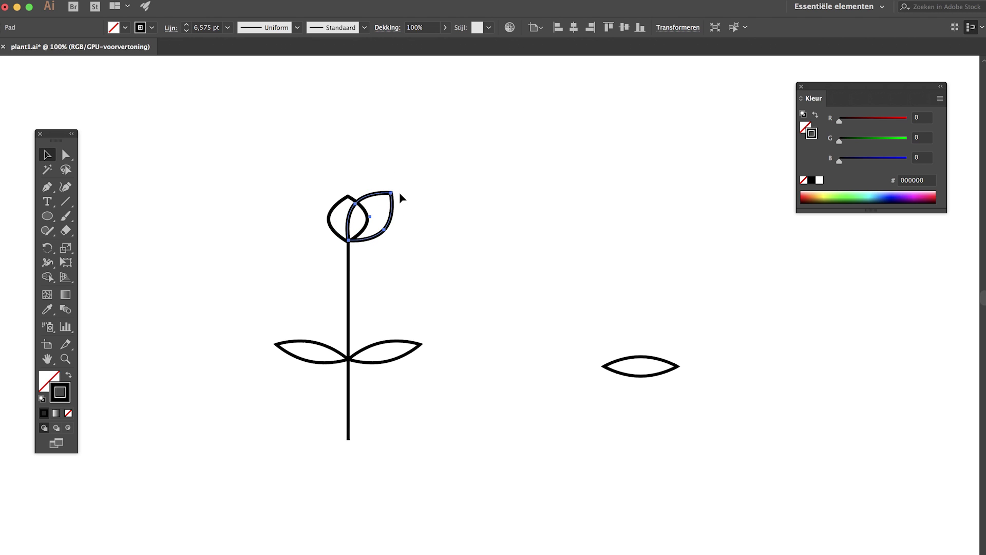
pyautogui.click(468, 244)
pyautogui.moveTo(383, 238); pyautogui.dragTo(290, 237)
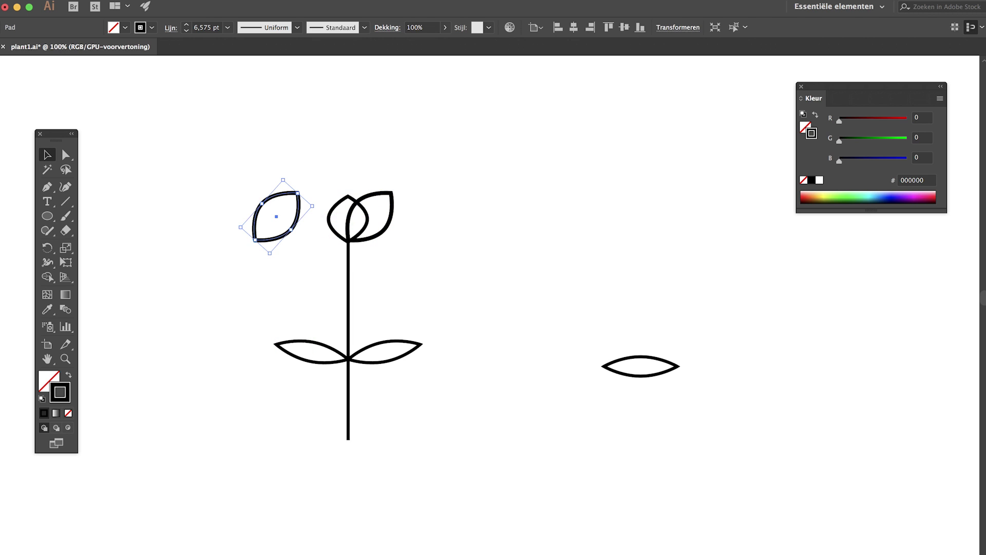
# - Reflect the petal copy and place it beside the first petal at the stem top
pyautogui.click(154, 2)
pyautogui.click(367, 48)
pyautogui.press('Return')
pyautogui.click(284, 249)
pyautogui.moveTo(286, 242); pyautogui.dragTo(335, 241)
pyautogui.click(423, 260)
# - Stretch the middle petal upward into a point
pyautogui.click(352, 205)
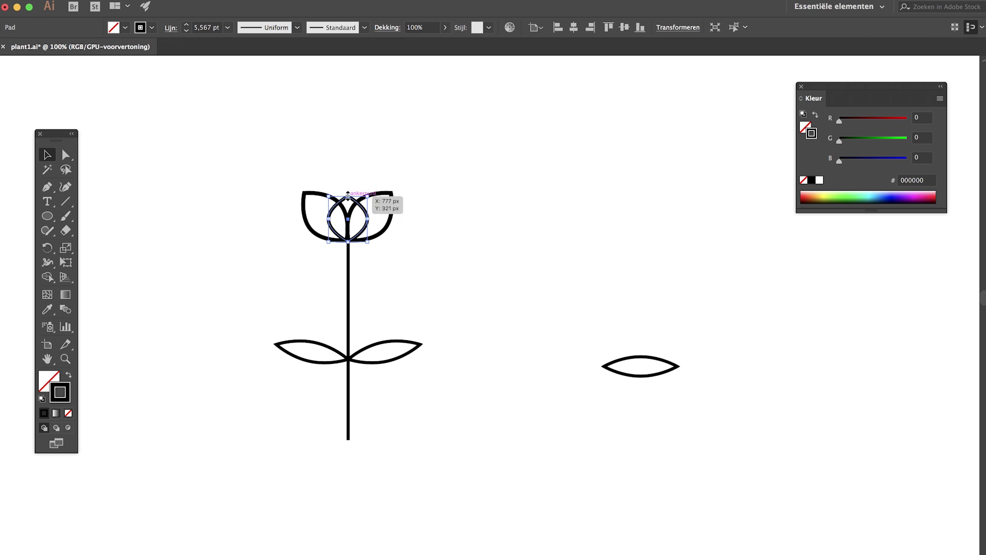
pyautogui.moveTo(348, 195); pyautogui.dragTo(347, 174)
pyautogui.click(440, 206)
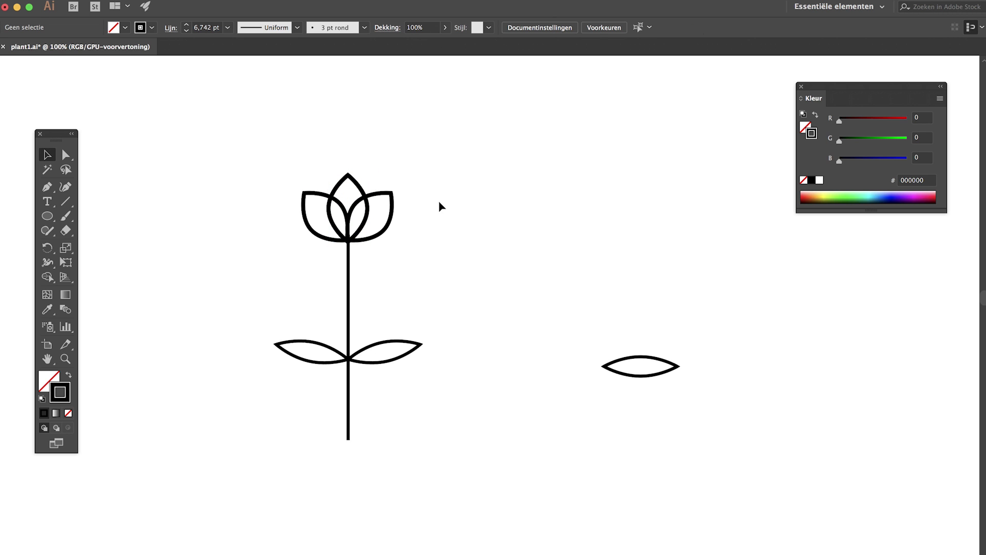
# - Duplicate the whole tulip to the left and tilt the copy's right leaf upward
pyautogui.moveTo(276, 402); pyautogui.dragTo(447, 177)
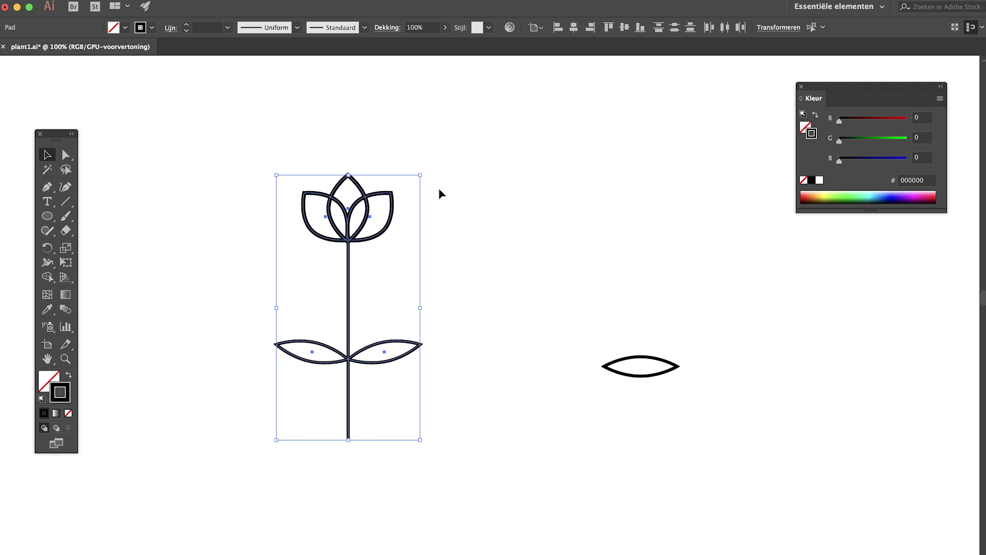
pyautogui.press('super+minus')
pyautogui.moveTo(484, 347)
pyautogui.mouseDown()
pyautogui.moveTo(359, 345)
pyautogui.moveTo(281, 377)
pyautogui.moveTo(291, 359)
pyautogui.mouseUp()
pyautogui.press('super+plus')
pyautogui.click(291, 368)
pyautogui.click(200, 359)
pyautogui.press('Delete')
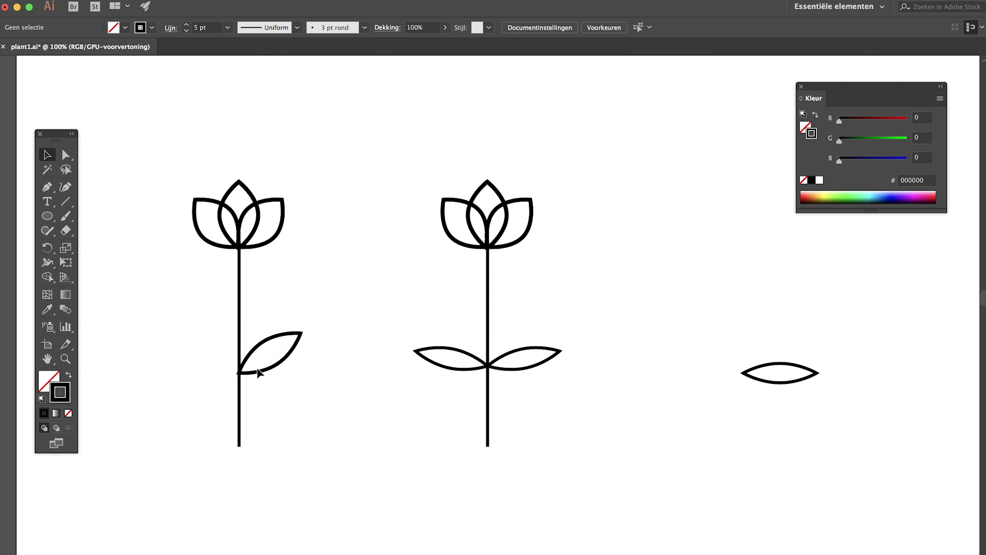
pyautogui.press('super+z')
# - Reflect a copy of that leaf for the left side and align it on the stem
pyautogui.click(216, 1)
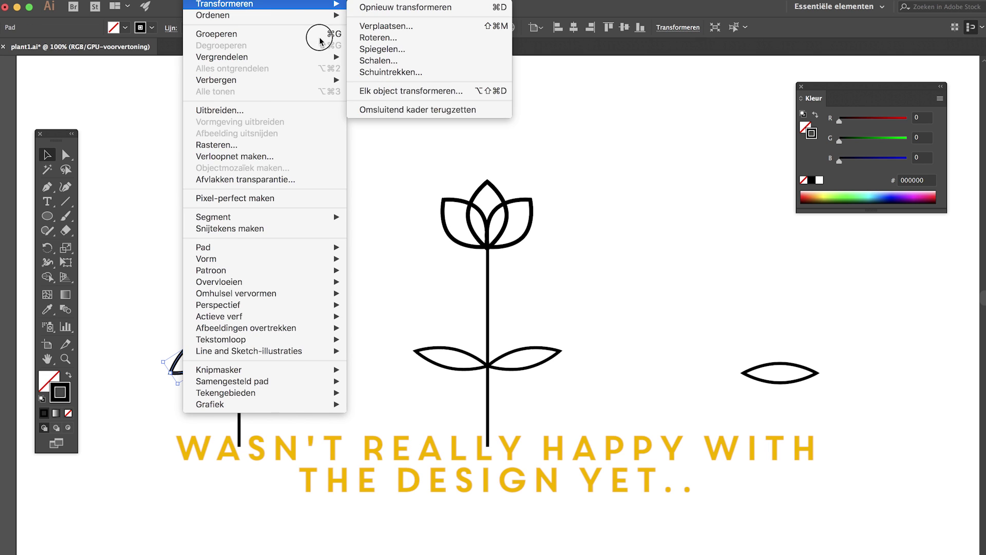
pyautogui.moveTo(218, 4)
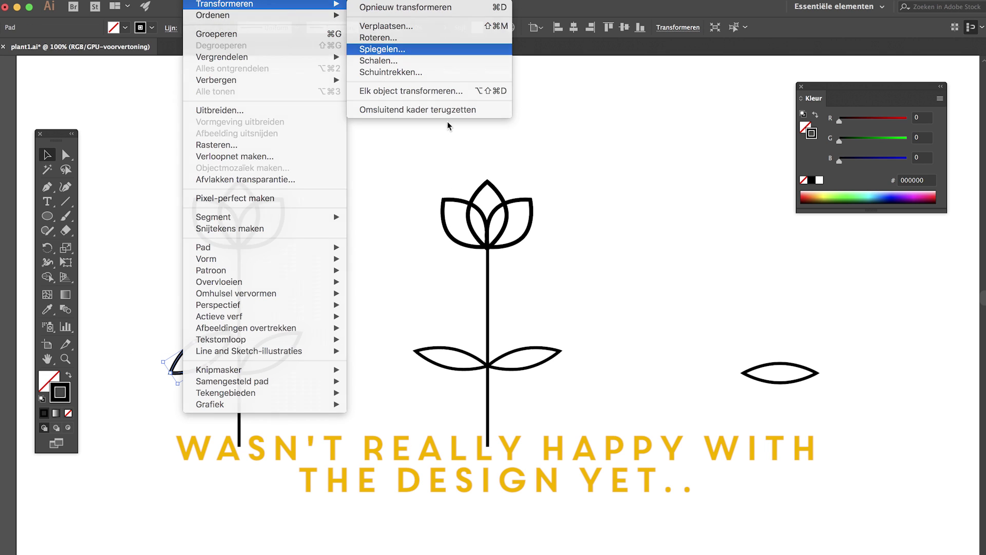
pyautogui.click(391, 51)
pyautogui.press('Return')
pyautogui.click(321, 431)
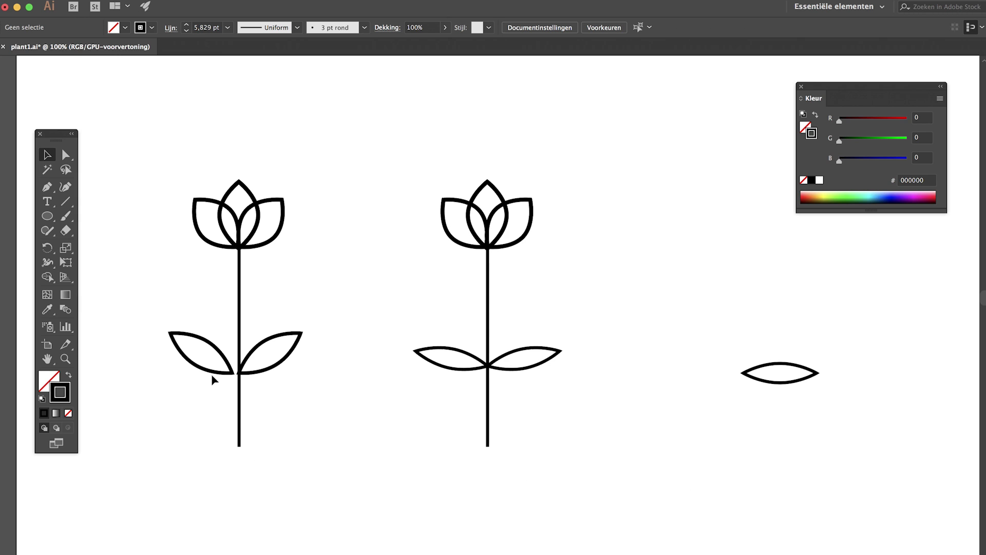
pyautogui.moveTo(218, 373); pyautogui.dragTo(222, 373)
pyautogui.click(209, 398)
pyautogui.moveTo(154, 451); pyautogui.dragTo(319, 169)
# - Set the tulip's stroke to 8 pt and place a copy at the right of the artboard
pyautogui.write('8')
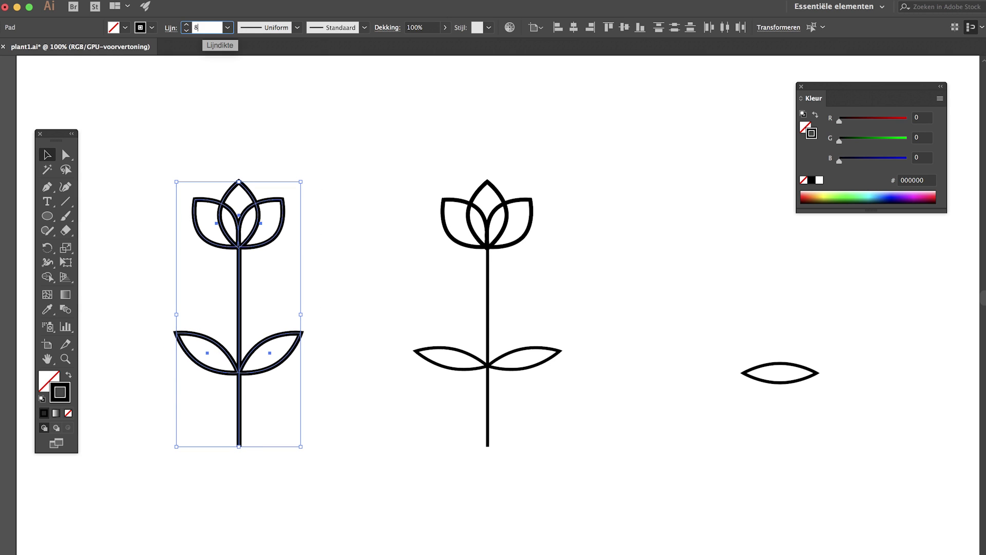
pyautogui.press('super+minus')
pyautogui.moveTo(235, 433); pyautogui.dragTo(381, 231)
pyautogui.hscroll(3, 308, 256)
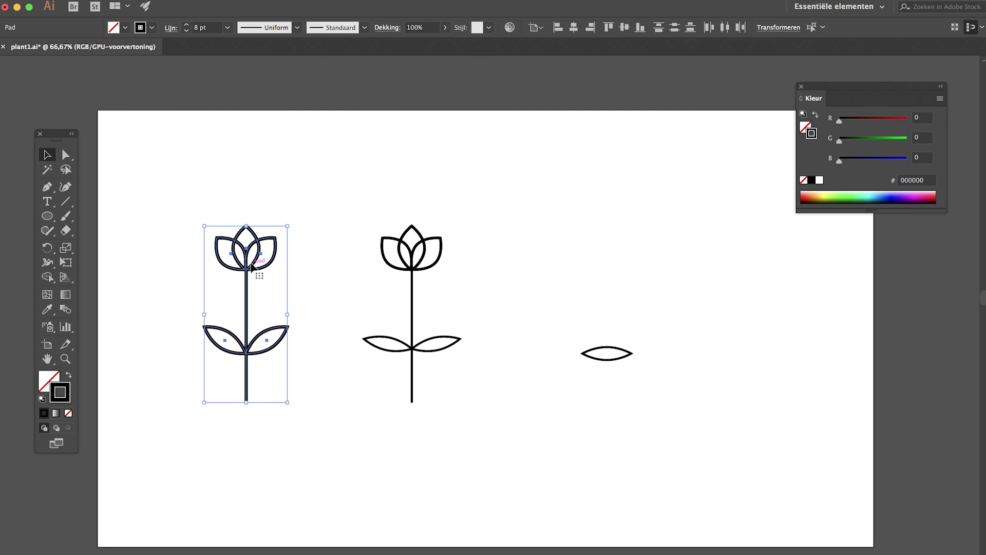
pyautogui.moveTo(260, 275); pyautogui.dragTo(714, 276)
pyautogui.hscroll(3, 664, 282)
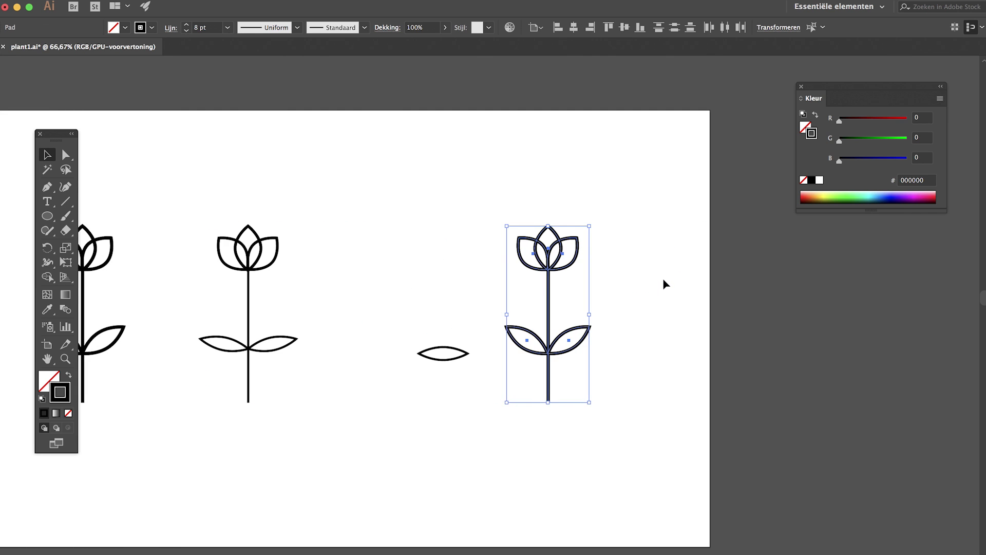
pyautogui.press('super+plus')
# - Expand the tulip copy, unite it into one compound path, and copy it
pyautogui.click(205, 1)
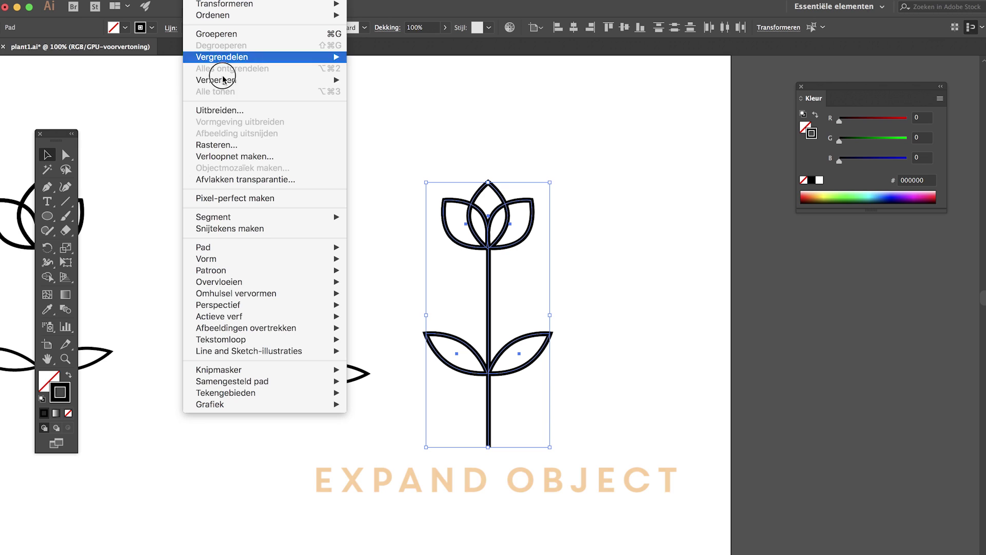
pyautogui.click(230, 120)
pyautogui.press('Return')
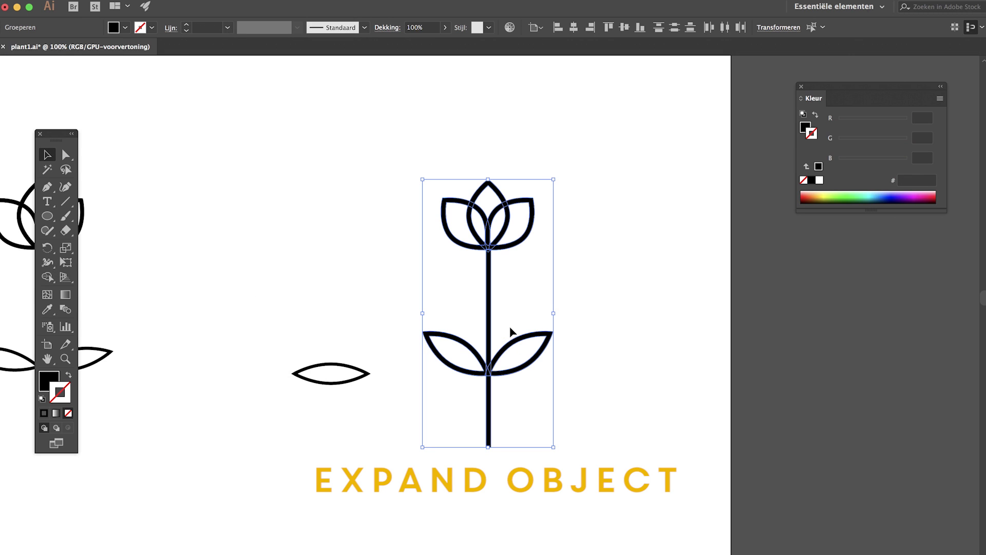
pyautogui.press('shift+super+F9')
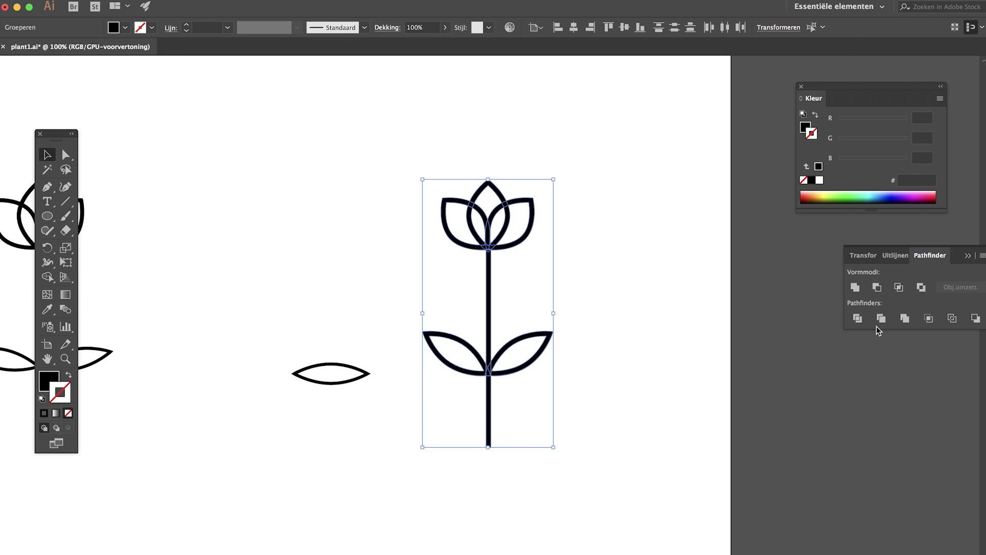
pyautogui.click(854, 289)
pyautogui.click(635, 364)
pyautogui.moveTo(403, 518); pyautogui.dragTo(588, 166)
pyautogui.press('super+c')
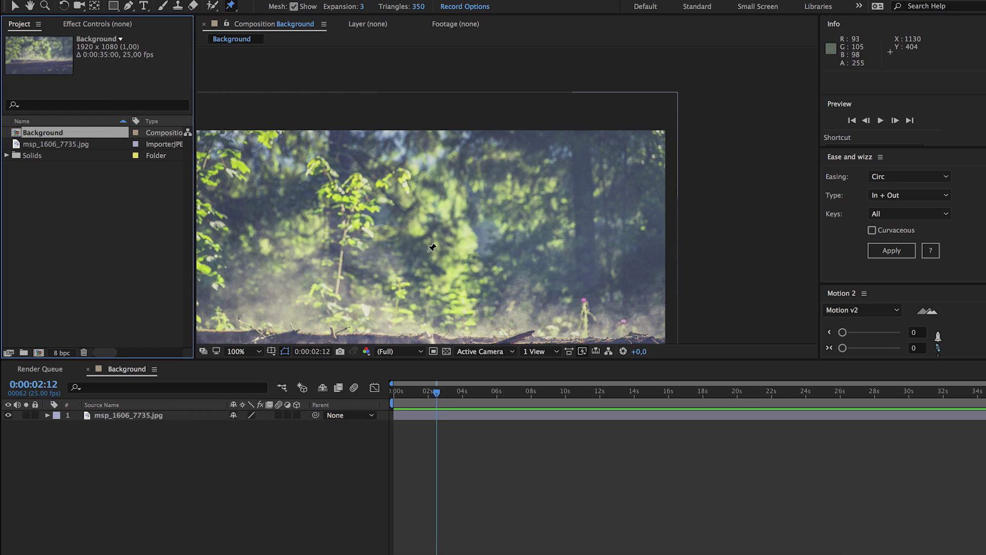
# - Centre the Background composition in the After Effects viewer
pyautogui.scroll(-1, 432, 247)
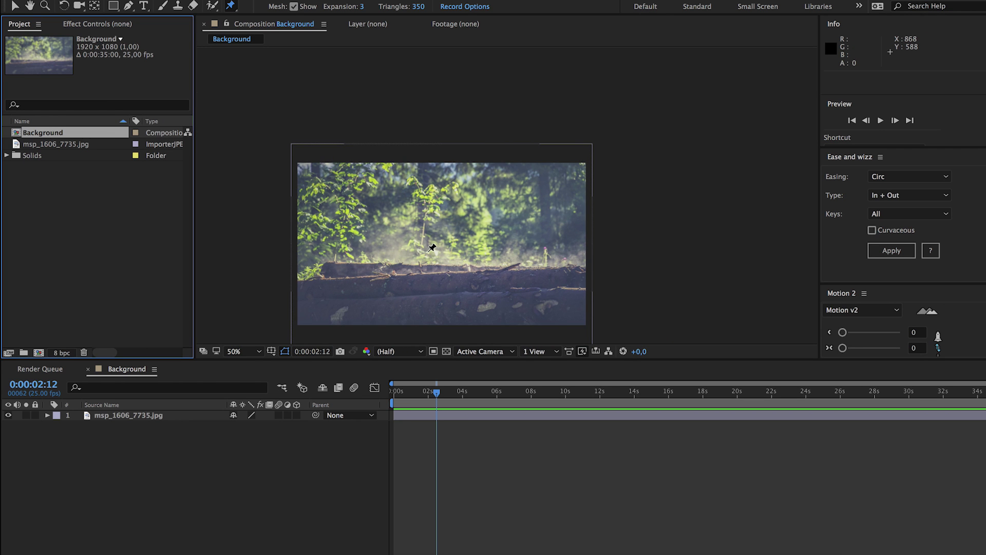
pyautogui.press('v')
pyautogui.moveTo(425, 246); pyautogui.dragTo(481, 197)
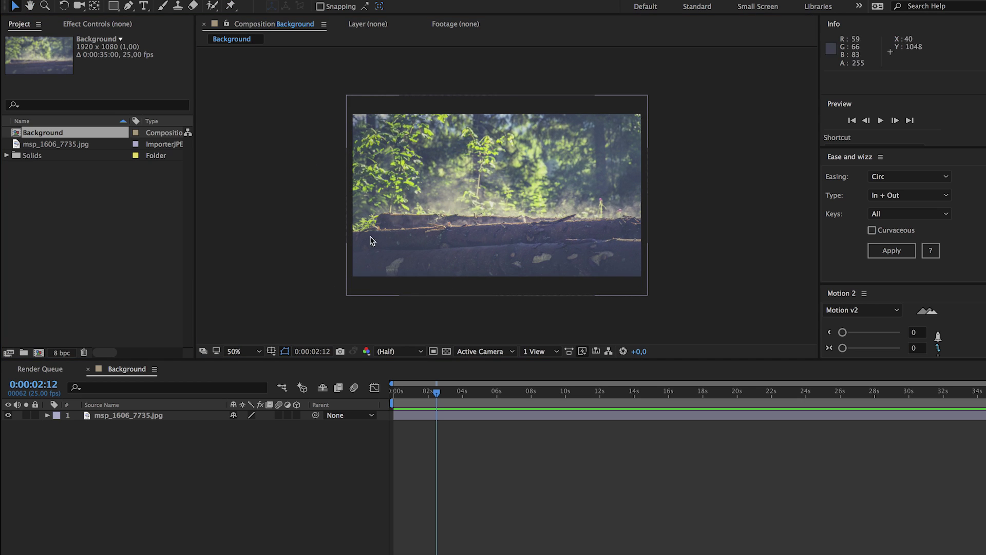
pyautogui.click(220, 464)
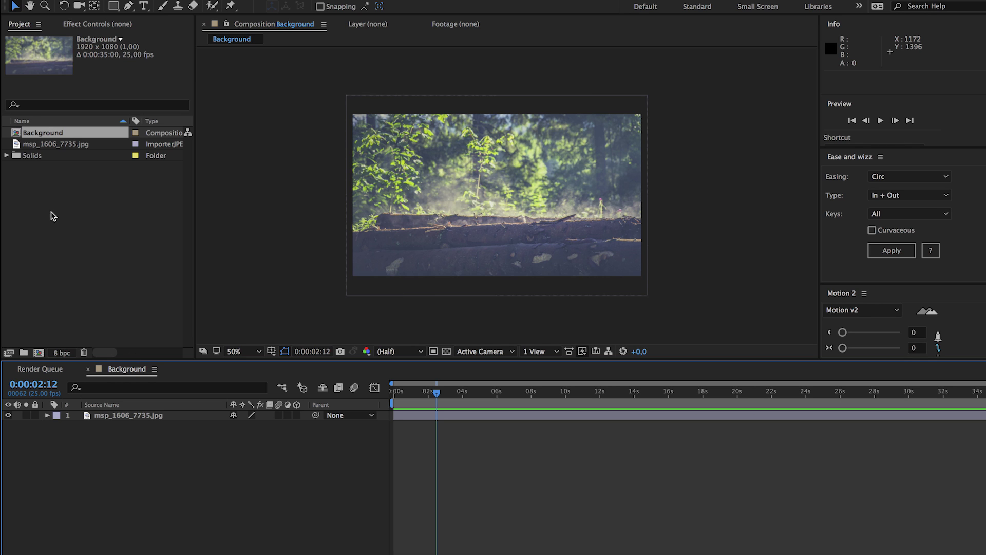
# - Create a 1920×1080, 25 fps composition named Plant with a blue background
pyautogui.rightClick(93, 192)
pyautogui.click(126, 201)
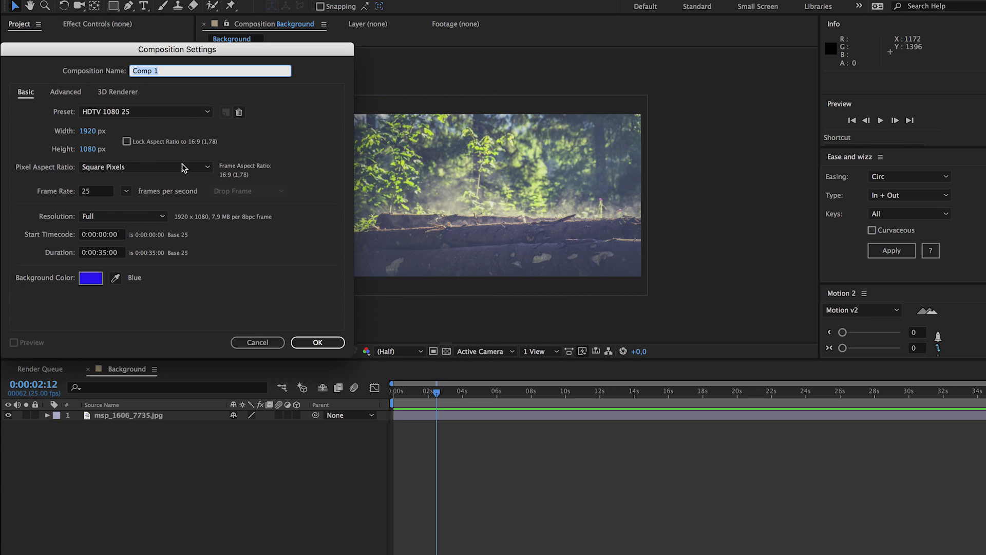
pyautogui.write('Plant')
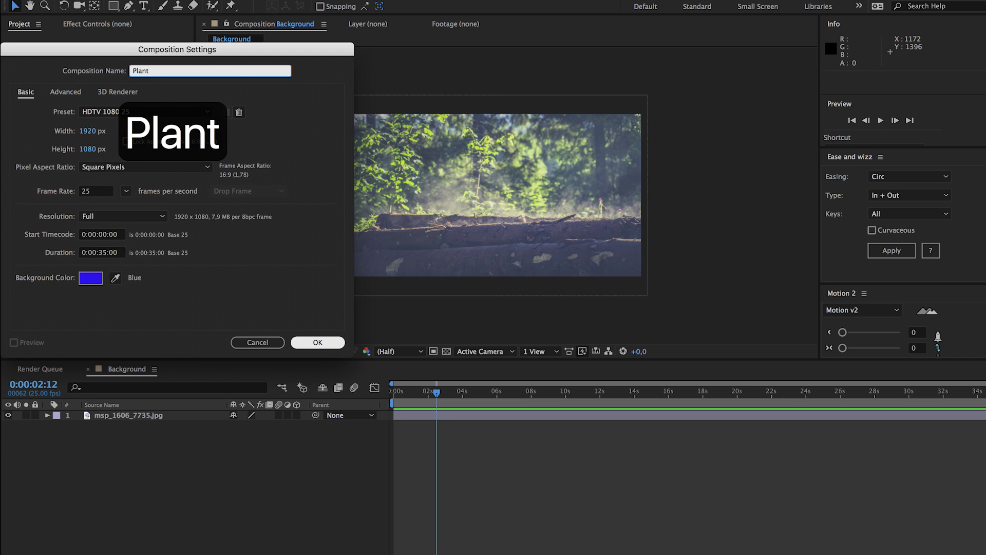
pyautogui.press('Return')
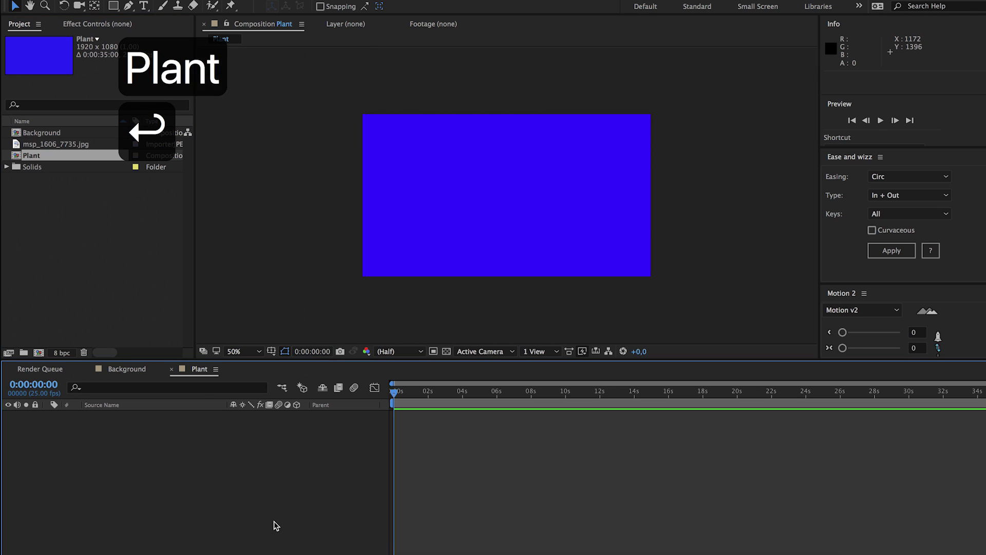
# - Add a white solid to Plant and paste the Illustrator tulip path onto it as masks
pyautogui.rightClick(239, 473)
pyautogui.moveTo(296, 440)
pyautogui.click(405, 468)
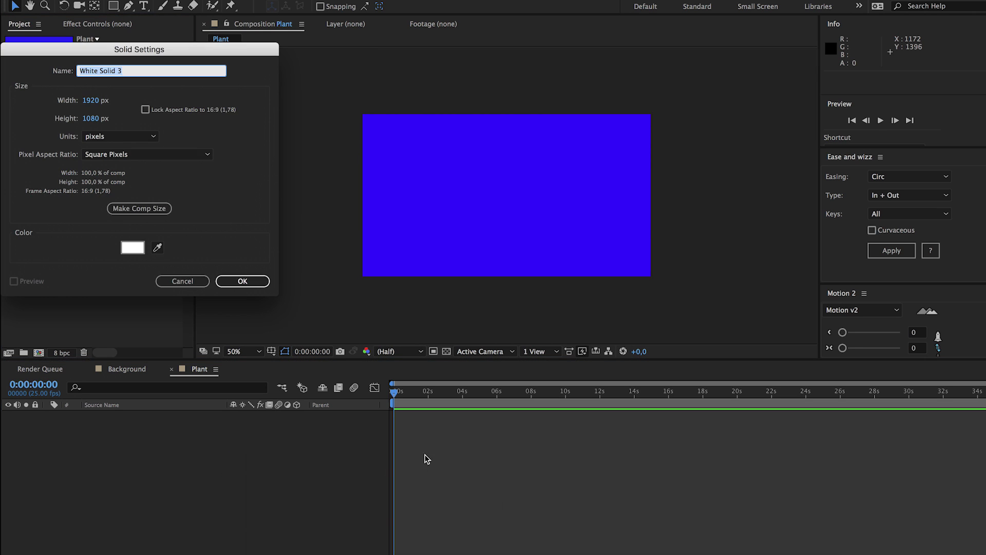
pyautogui.click(240, 281)
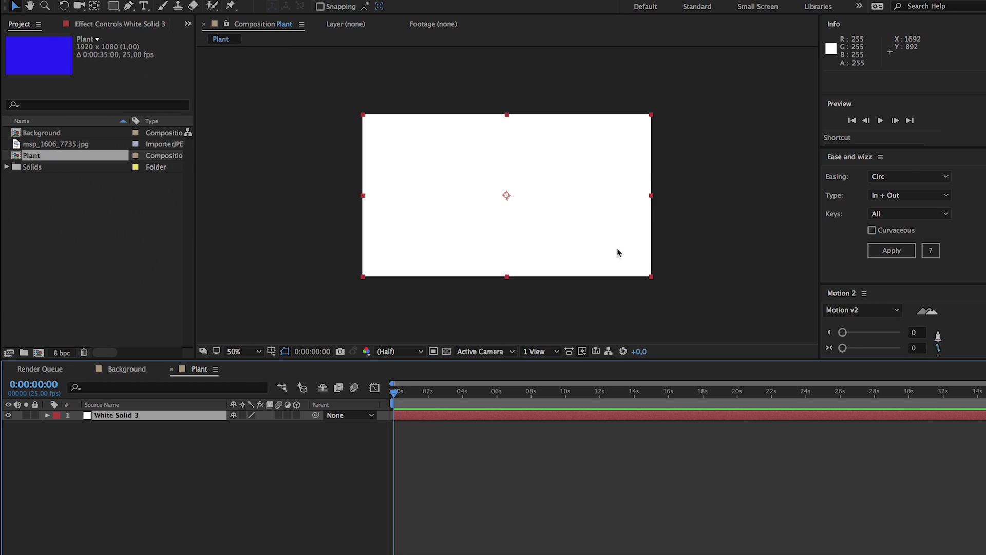
pyautogui.press('super+v')
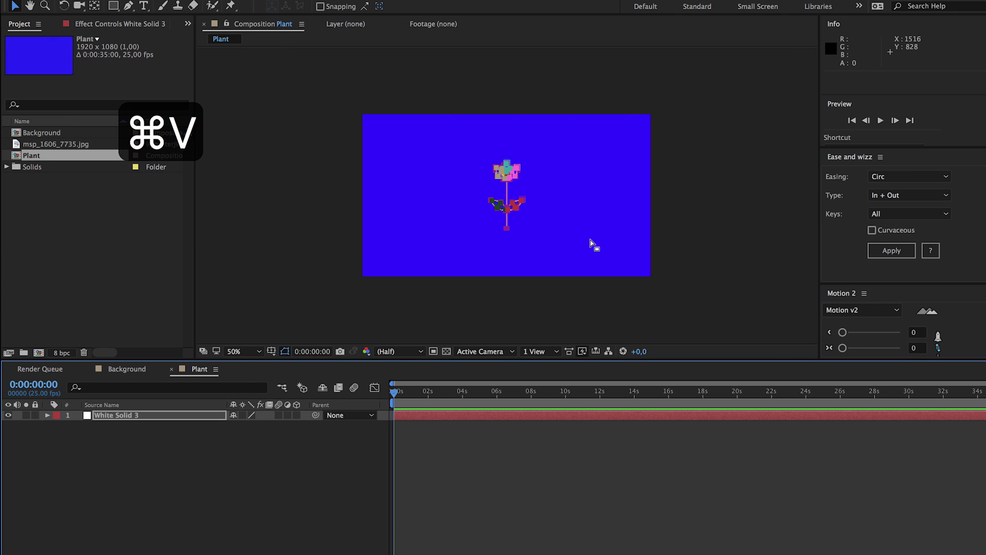
pyautogui.press('/')
pyautogui.click(591, 243)
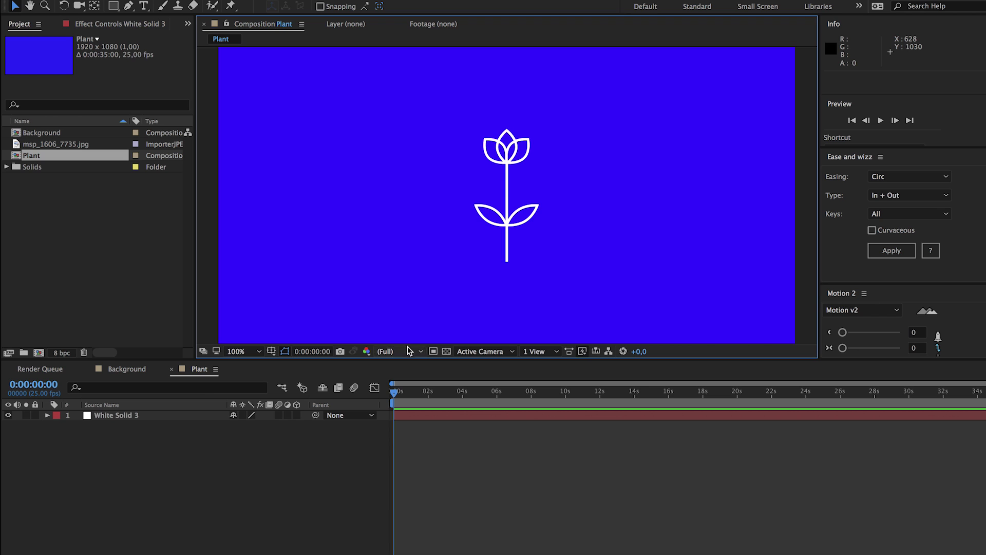
pyautogui.click(108, 414)
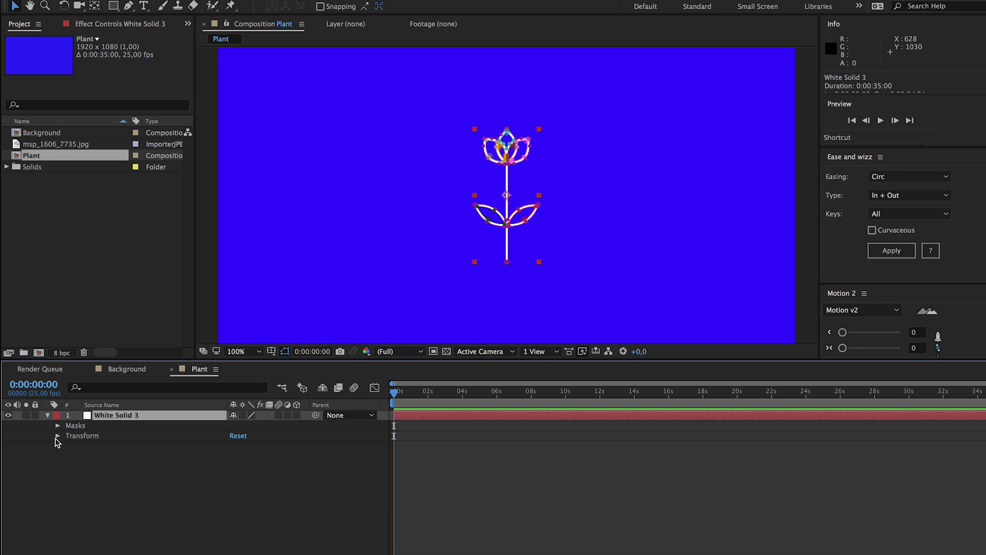
# - Set White Solid 3's anchor point to 960,764 and position to 960,976
pyautogui.click(56, 436)
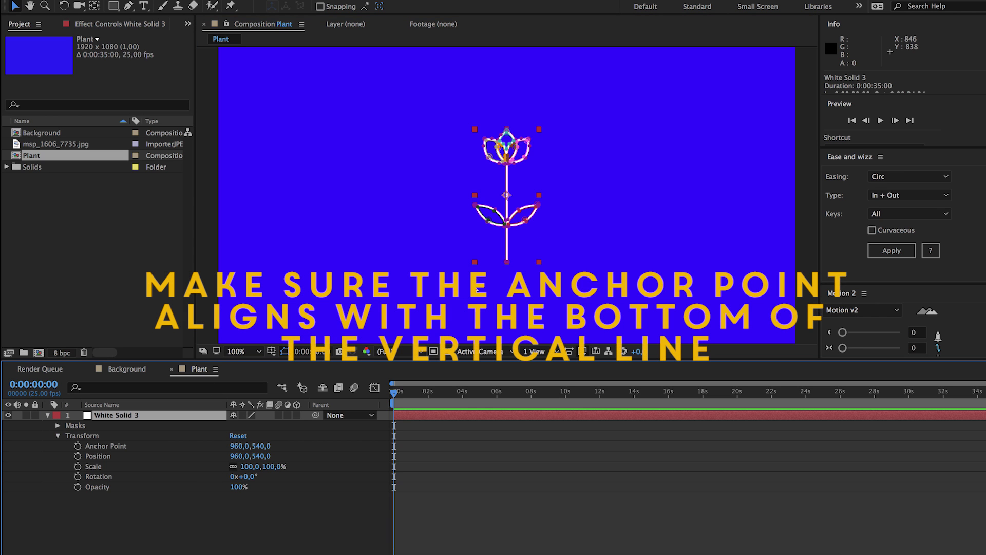
pyautogui.moveTo(258, 449); pyautogui.dragTo(395, 442)
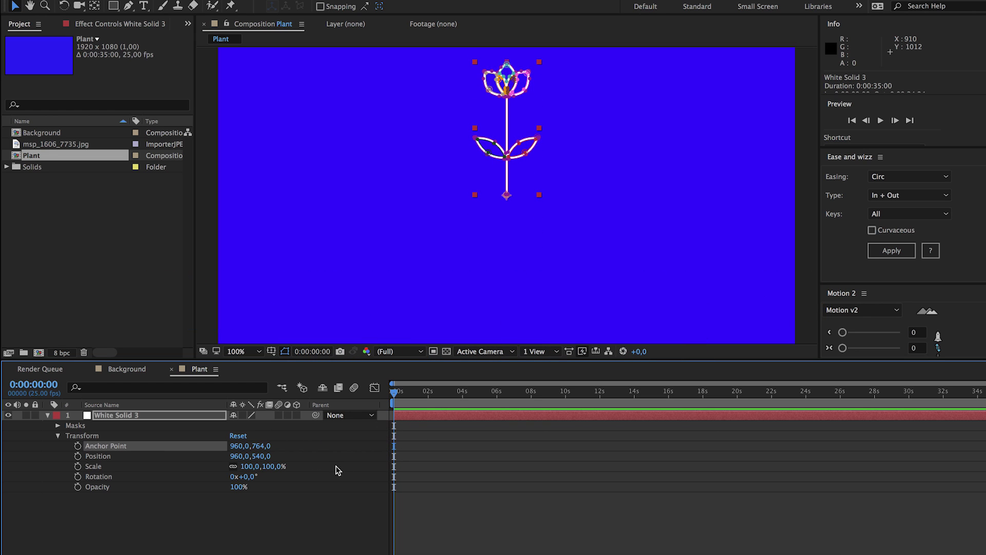
pyautogui.moveTo(265, 459); pyautogui.dragTo(508, 469)
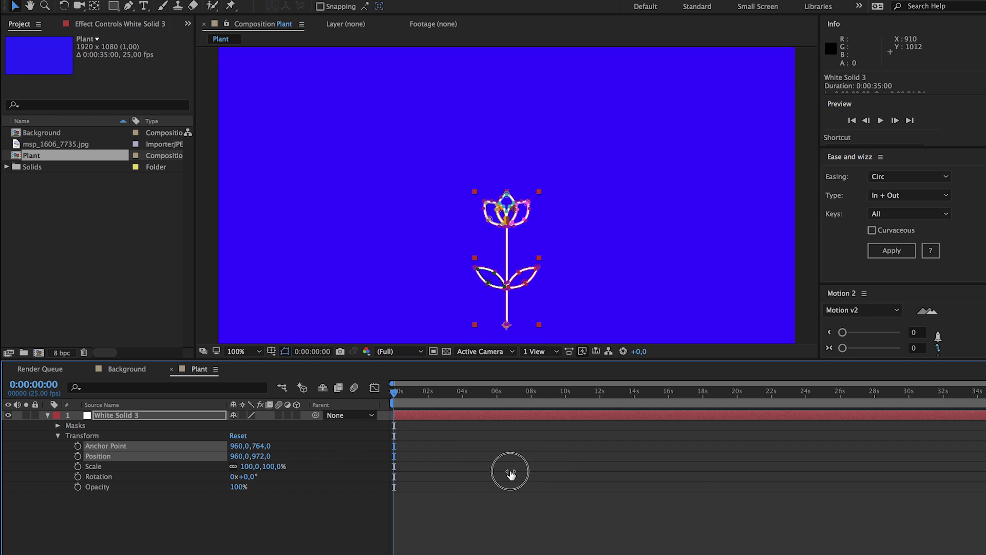
pyautogui.click(583, 255)
pyautogui.click(58, 436)
pyautogui.click(58, 436)
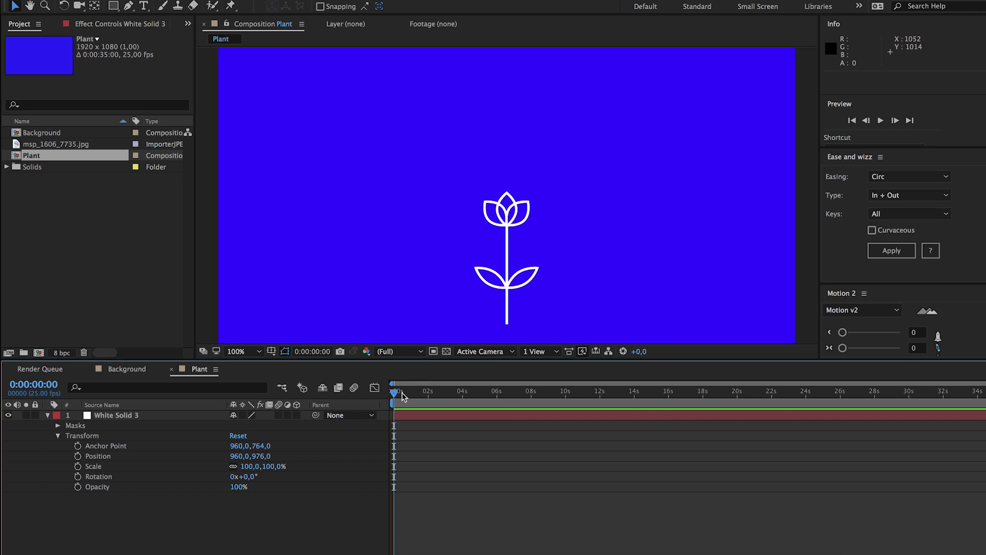
pyautogui.moveTo(402, 396); pyautogui.dragTo(412, 394)
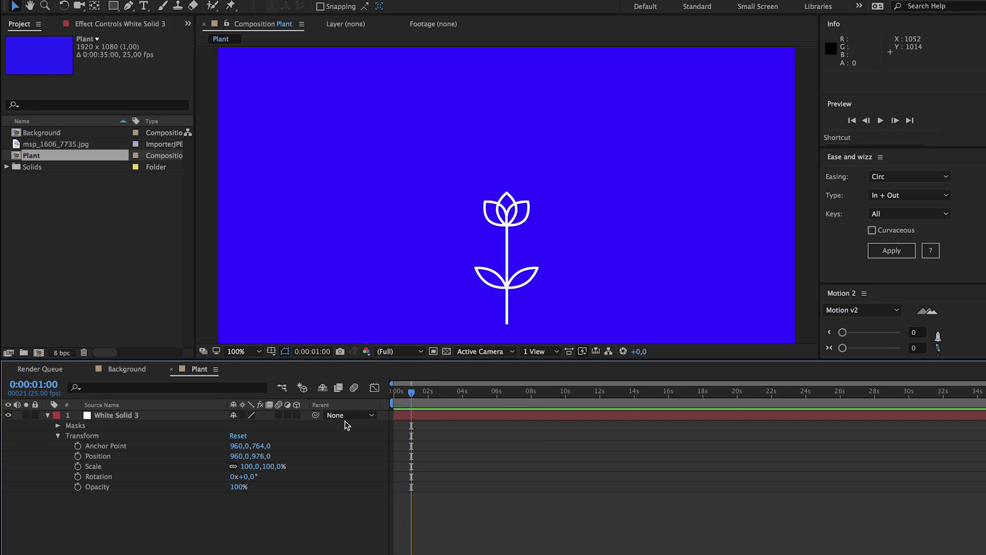
# - Keyframe Scale from 0% at the start to 100% at one second
pyautogui.click(77, 466)
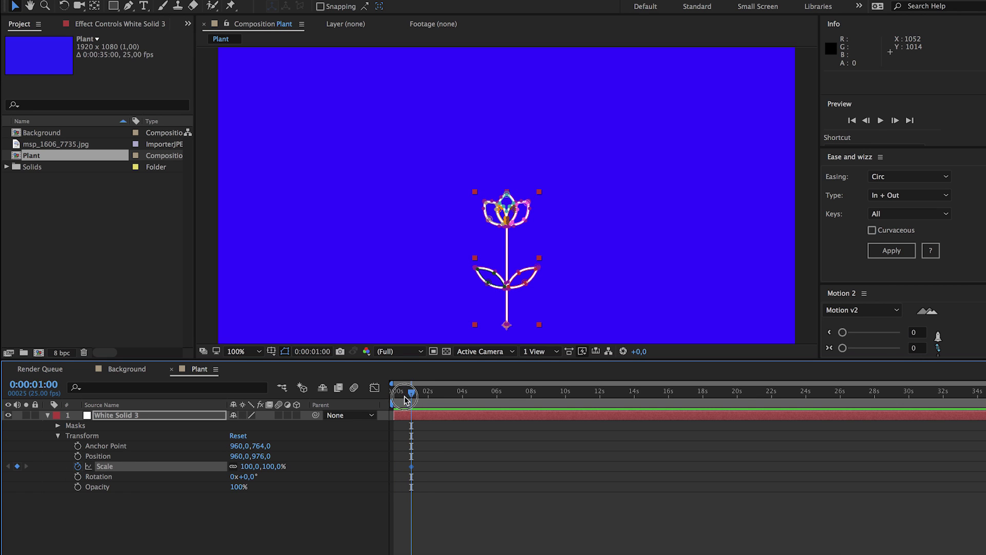
pyautogui.moveTo(405, 399); pyautogui.dragTo(394, 395)
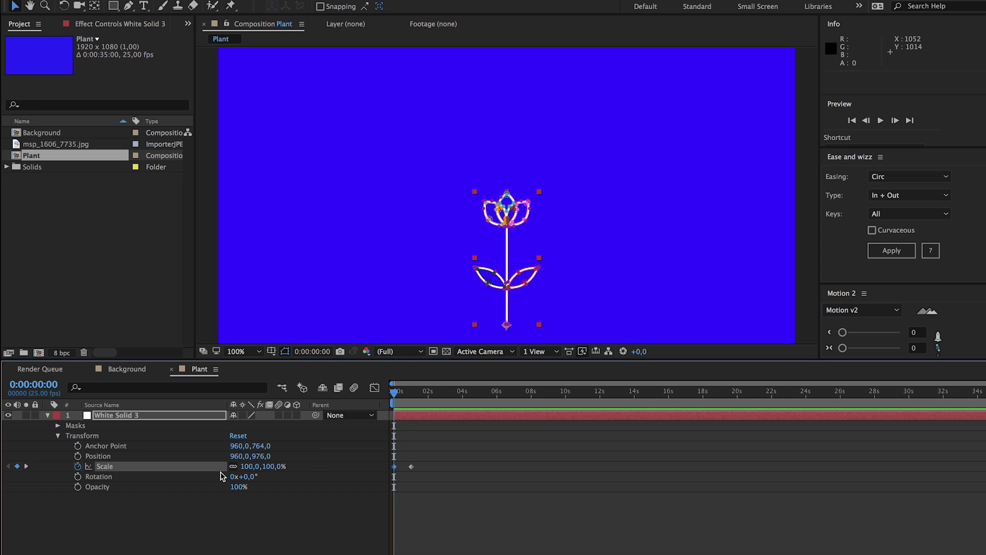
pyautogui.write('0')
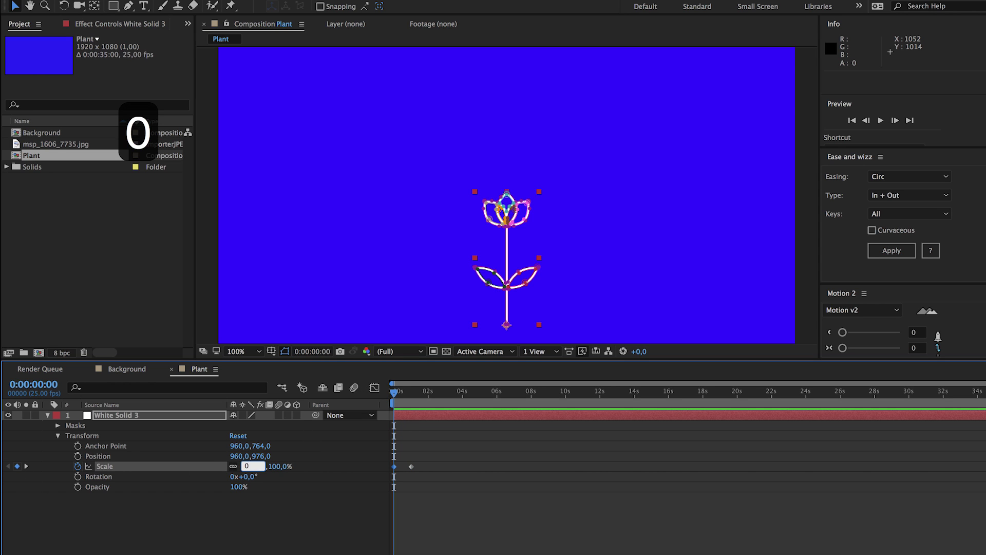
pyautogui.press('Return')
pyautogui.press('space')
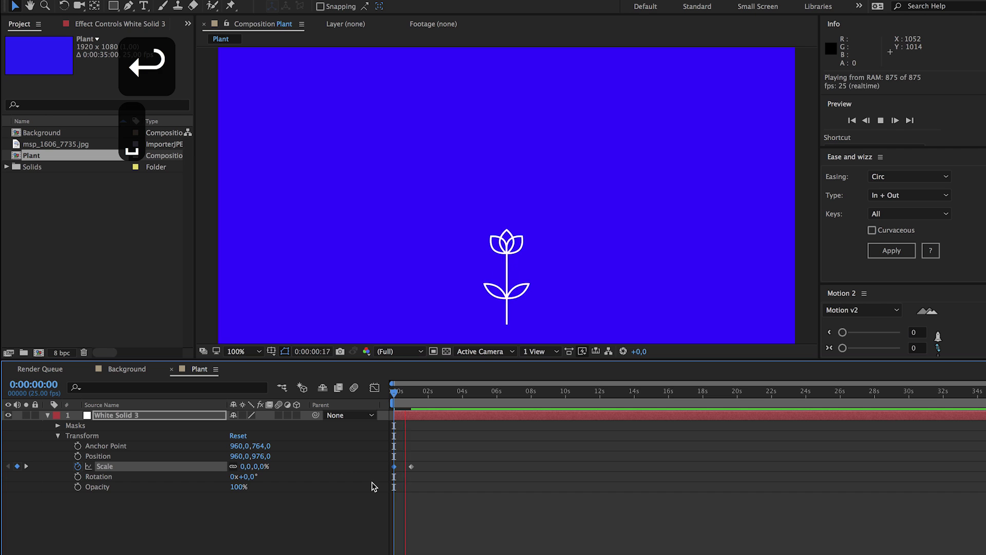
# - Apply Easy Ease to the Scale keyframes and preview the grow animation
pyautogui.moveTo(394, 399); pyautogui.dragTo(407, 399)
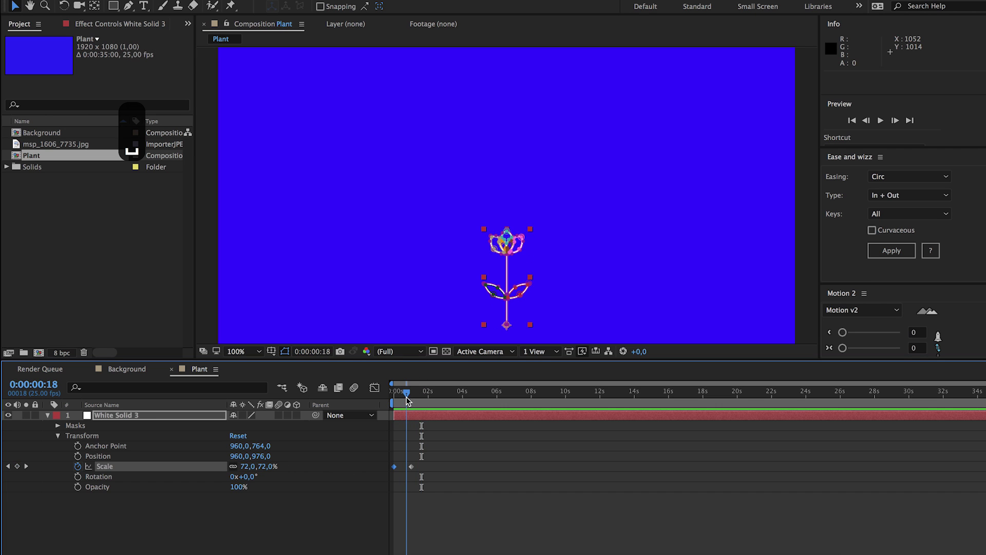
pyautogui.rightClick(411, 466)
pyautogui.moveTo(466, 545)
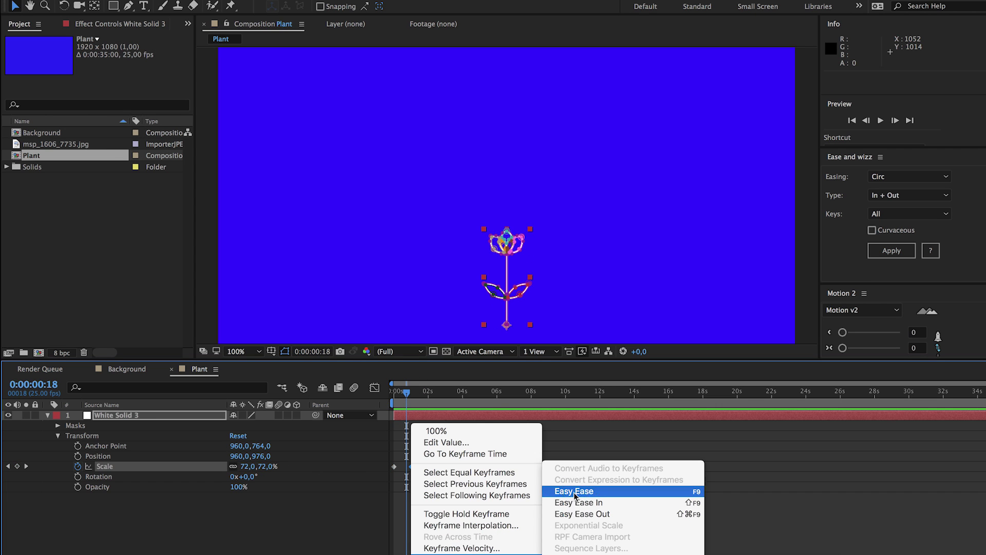
pyautogui.click(560, 432)
pyautogui.click(449, 501)
pyautogui.click(410, 465)
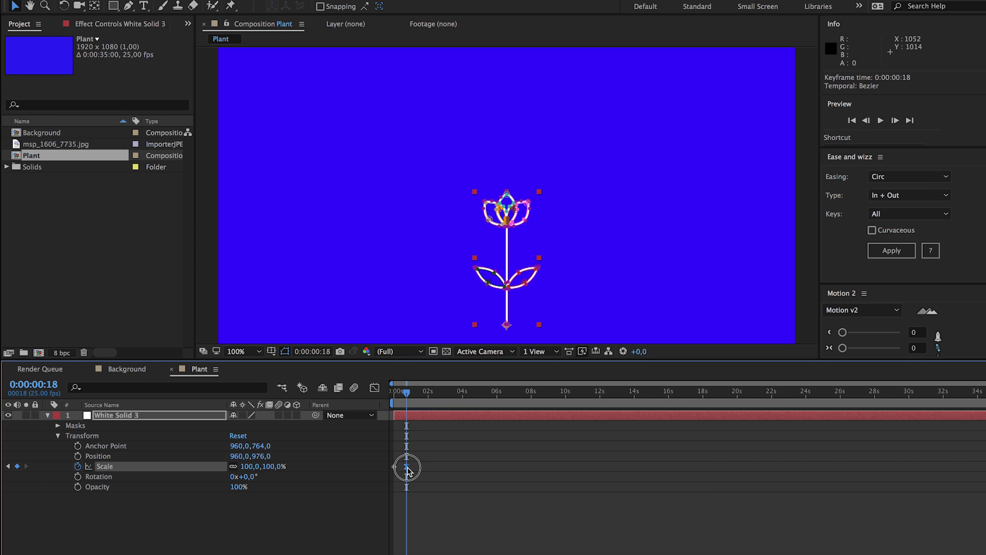
pyautogui.moveTo(406, 392); pyautogui.dragTo(395, 399)
pyautogui.press('space')
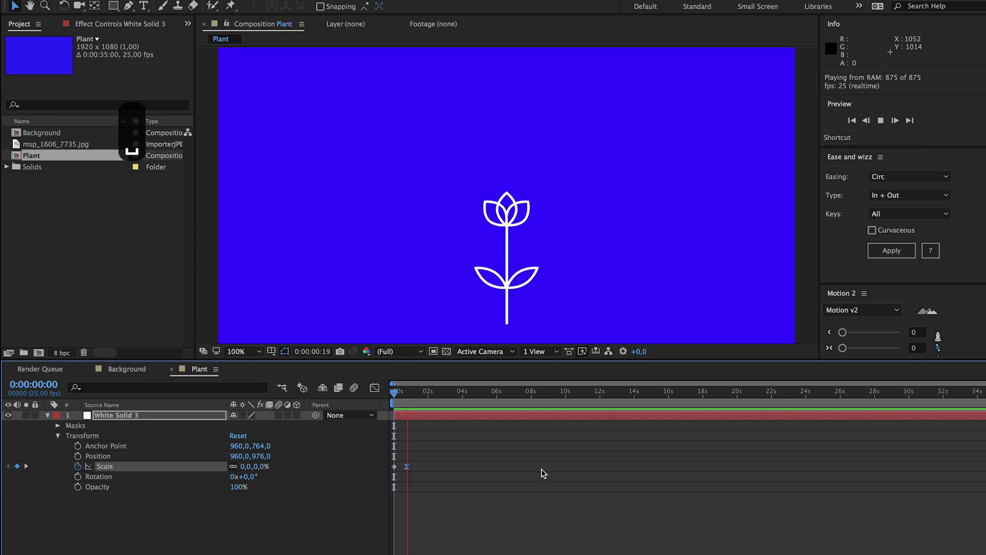
pyautogui.press('space')
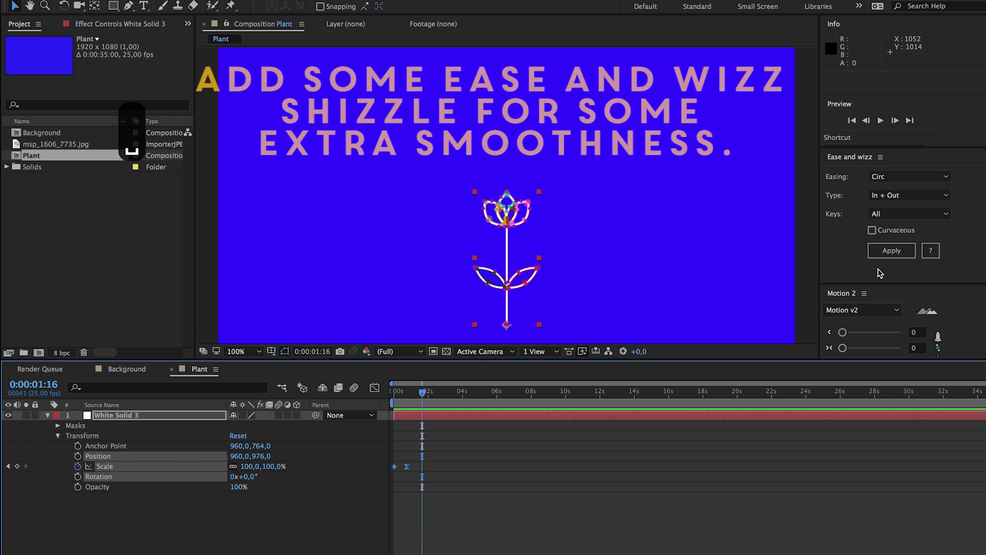
# - Apply a Circ in-and-out ease and move the end Scale keyframe slightly later
pyautogui.click(891, 250)
pyautogui.click(539, 469)
pyautogui.press('Home')
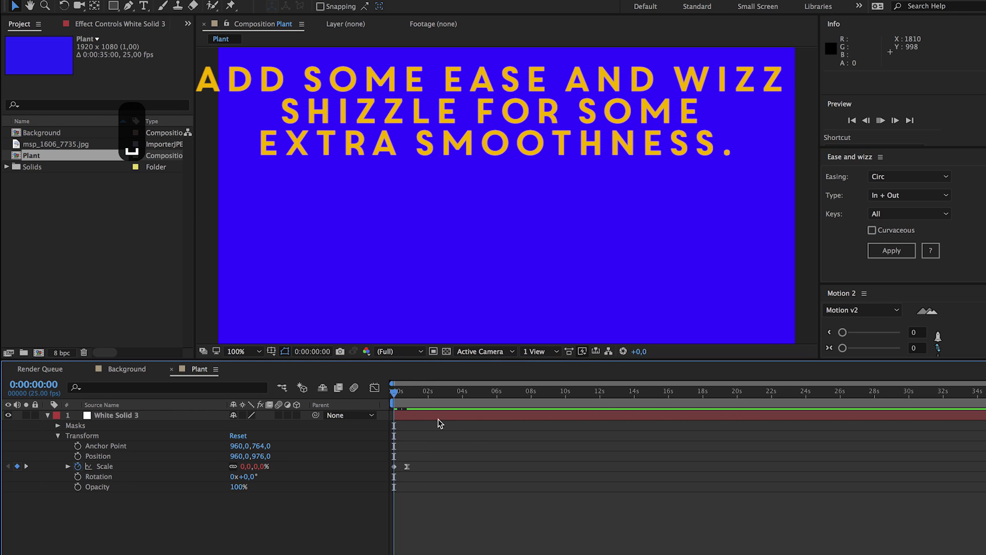
pyautogui.press('space')
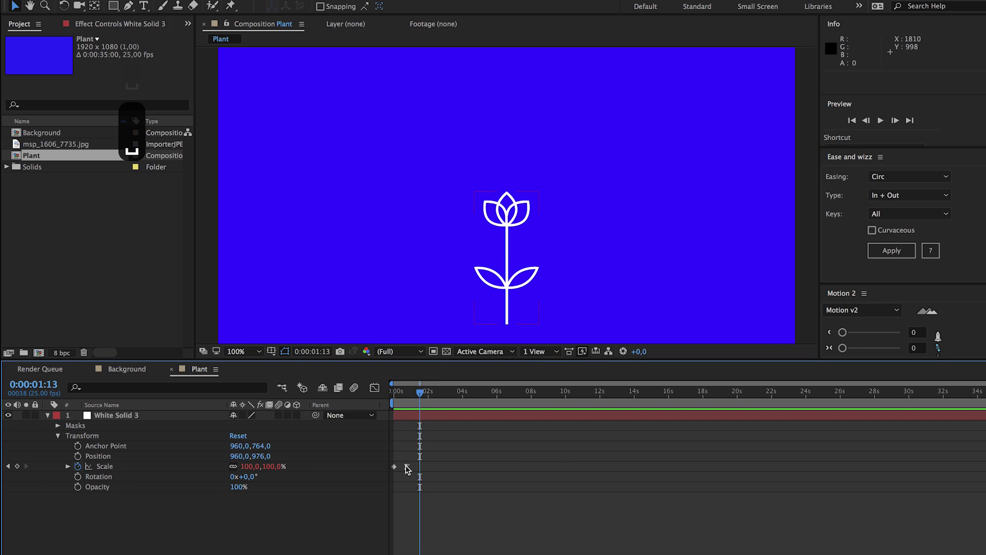
pyautogui.moveTo(407, 467); pyautogui.dragTo(412, 466)
pyautogui.press('Home')
pyautogui.press('space')
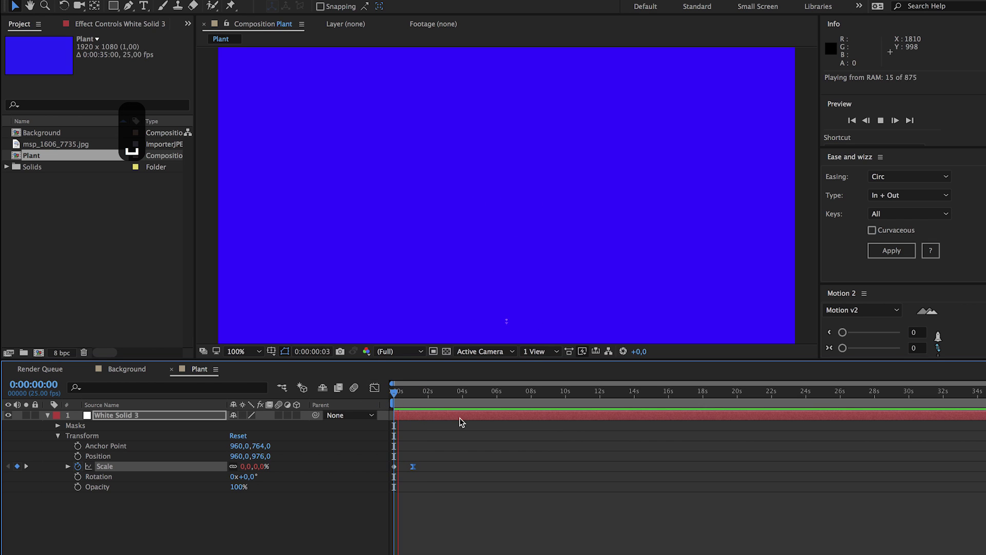
pyautogui.press('space')
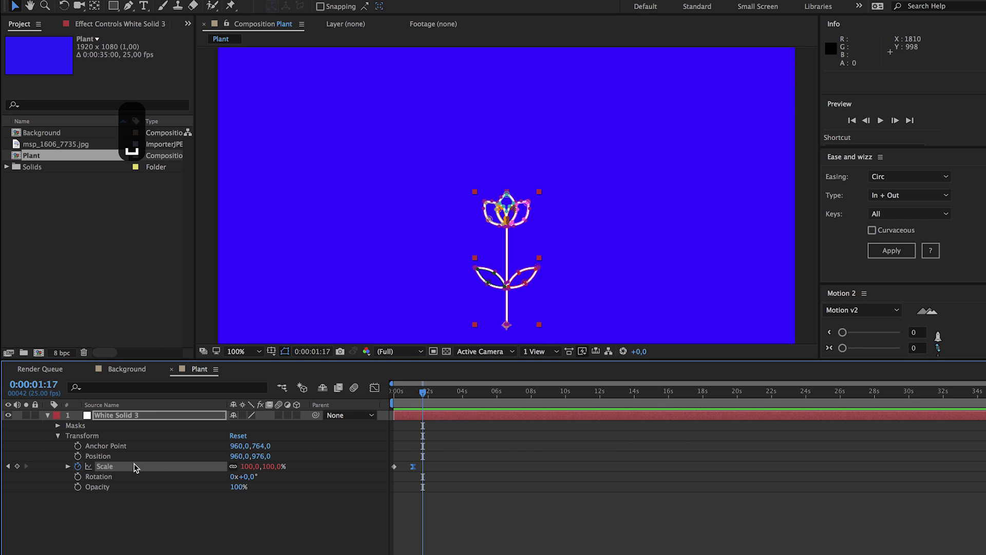
# - Set Mask Path keyframes on all eight masks at the 1-second mark
pyautogui.click(58, 435)
pyautogui.click(58, 426)
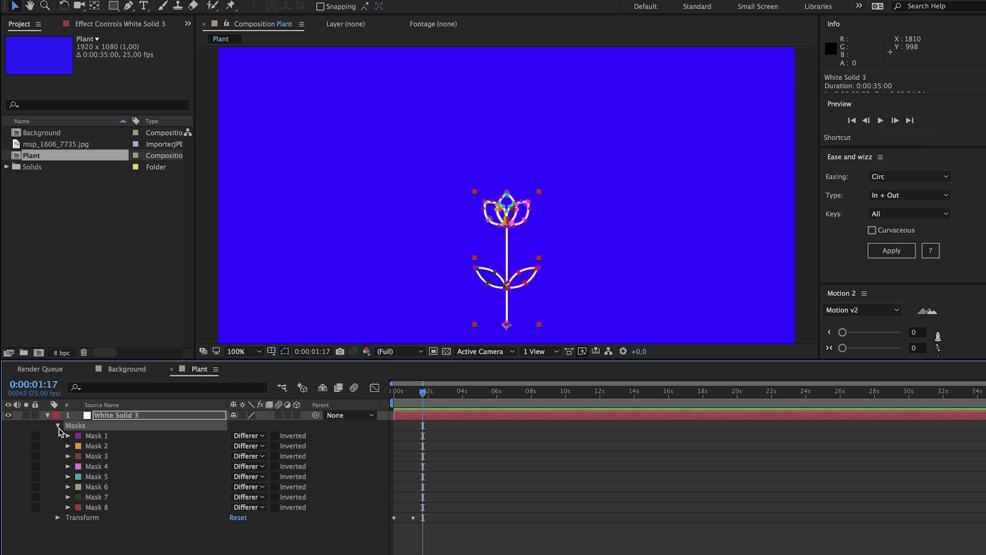
pyautogui.click(99, 440)
pyautogui.keyDown('shift'); pyautogui.click(106, 508); pyautogui.keyUp('shift')
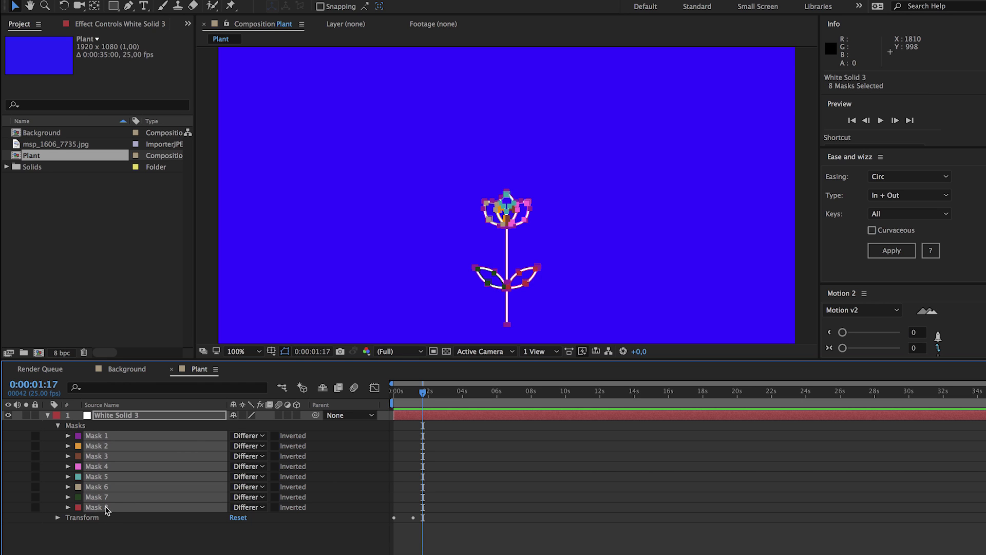
pyautogui.click(68, 435)
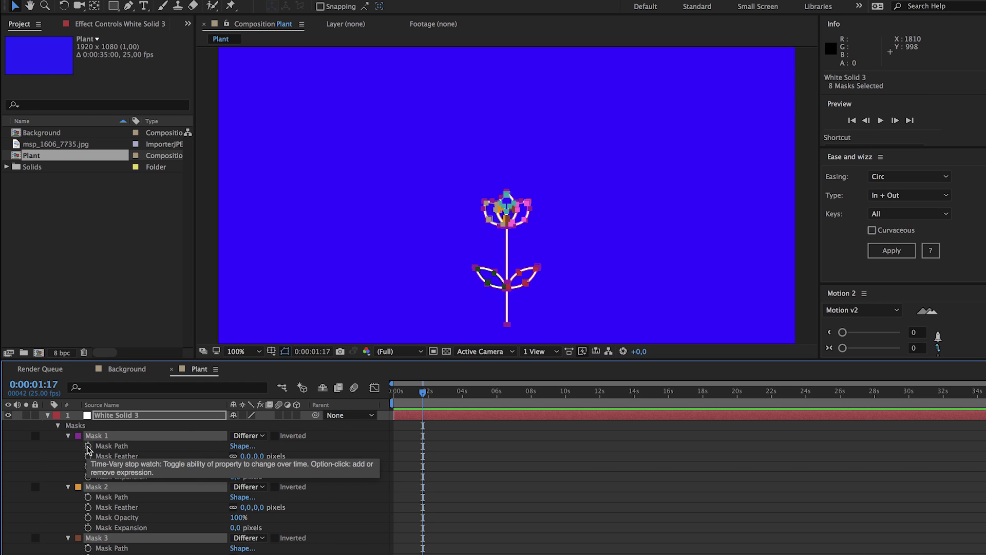
pyautogui.moveTo(422, 391); pyautogui.dragTo(411, 392)
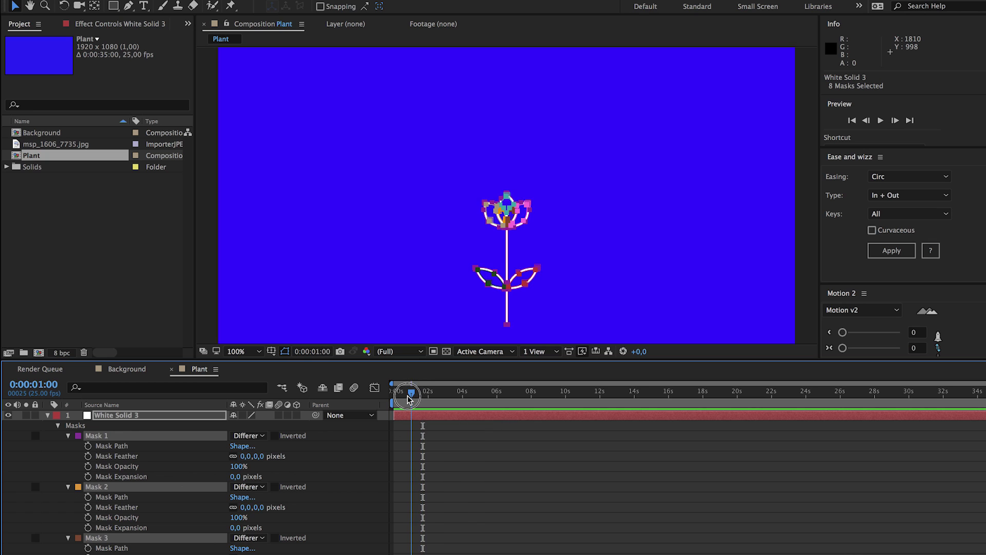
pyautogui.click(88, 445)
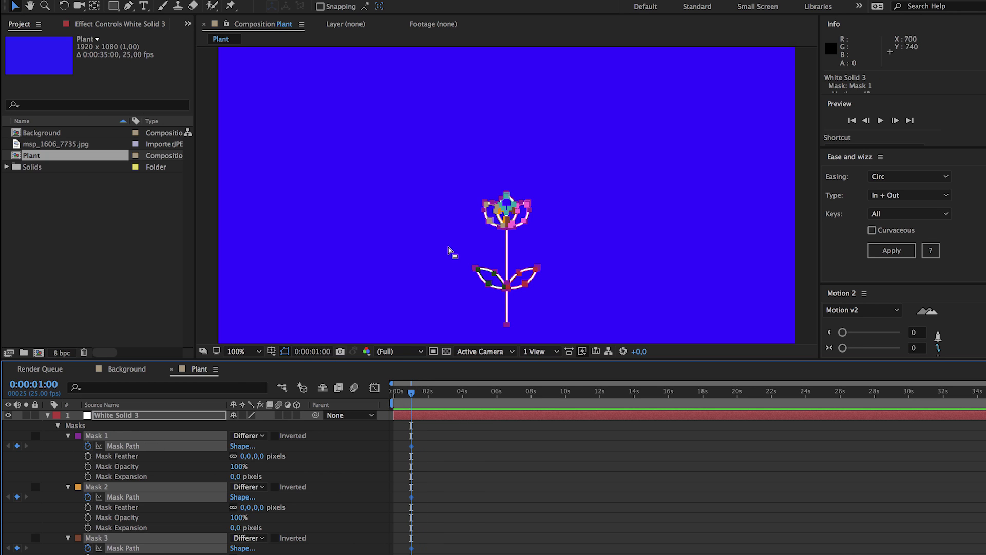
# - At 0:00:02:03, raise the flower-head masks with Shift+Up to stretch the stem taller
pyautogui.click(490, 224)
pyautogui.click(490, 223)
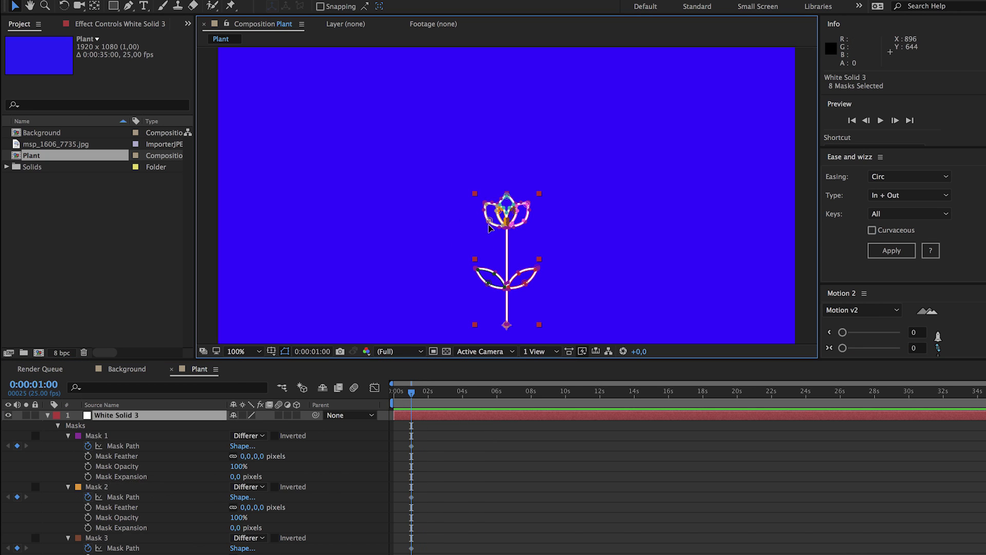
pyautogui.moveTo(472, 242); pyautogui.dragTo(548, 187)
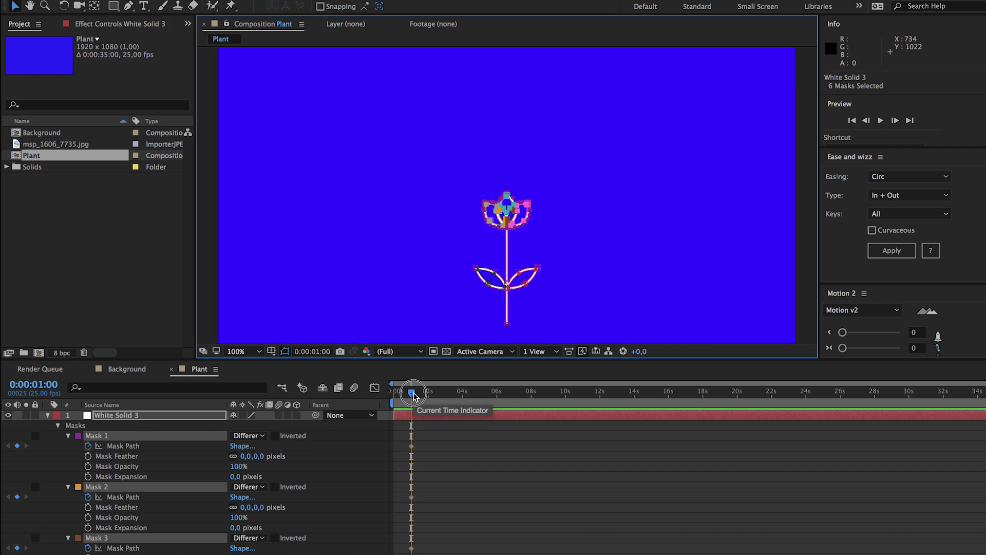
pyautogui.moveTo(412, 394); pyautogui.dragTo(432, 396)
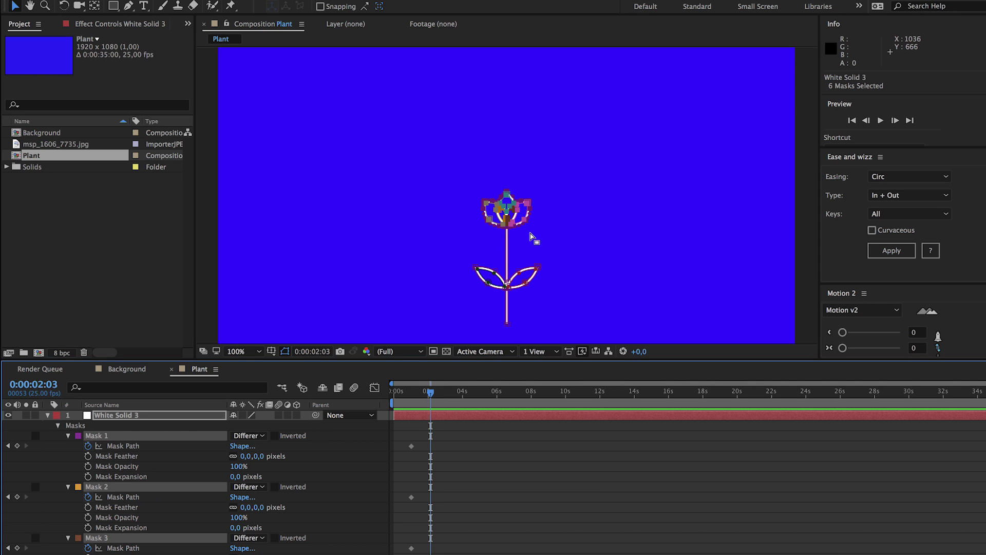
pyautogui.hotkey('shift', 'Up')
pyautogui.hotkey('shift', 'Up')
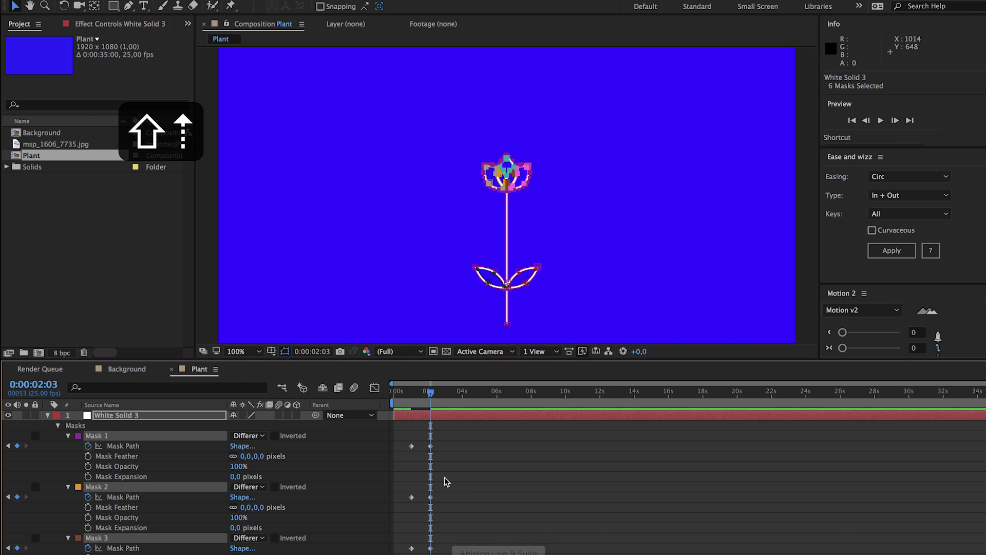
# - Scrub and preview the mask-path growing animation from the start
pyautogui.click(454, 466)
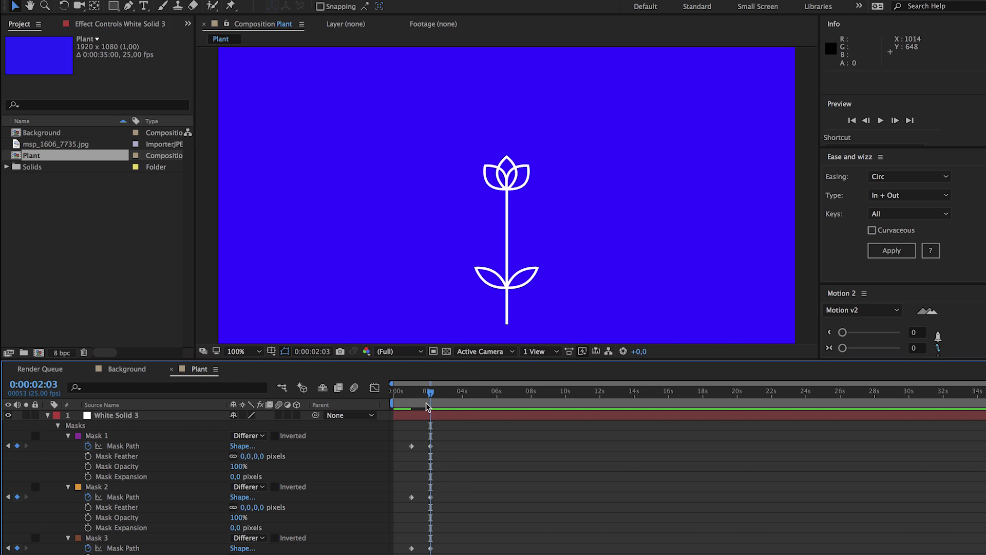
pyautogui.moveTo(425, 399); pyautogui.dragTo(394, 400)
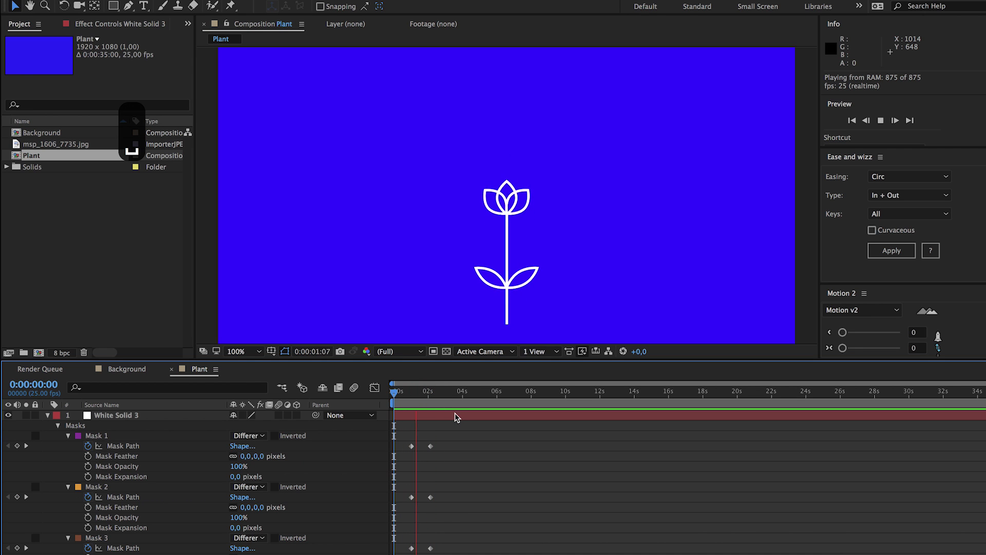
pyautogui.press('space')
pyautogui.moveTo(404, 438); pyautogui.dragTo(407, 517)
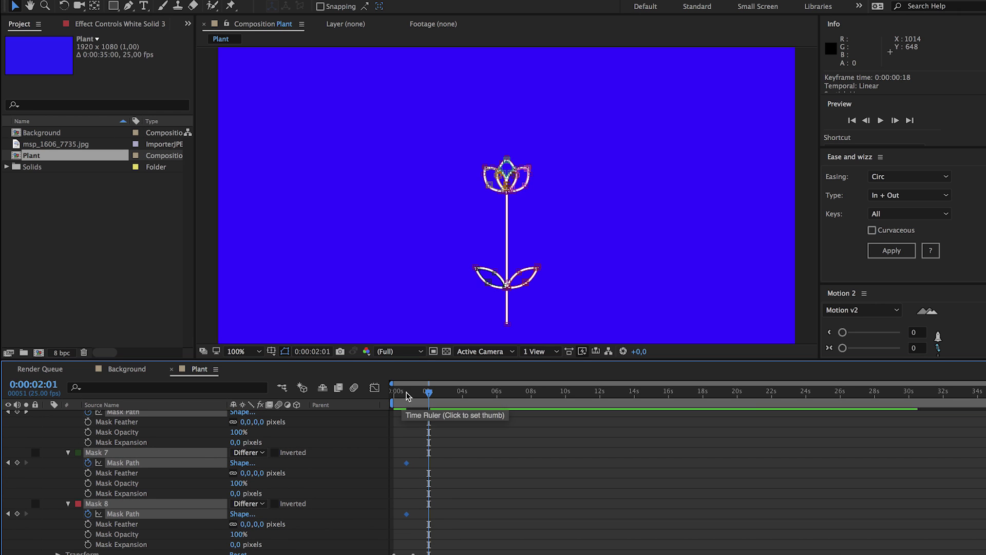
pyautogui.click(395, 392)
pyautogui.press('space')
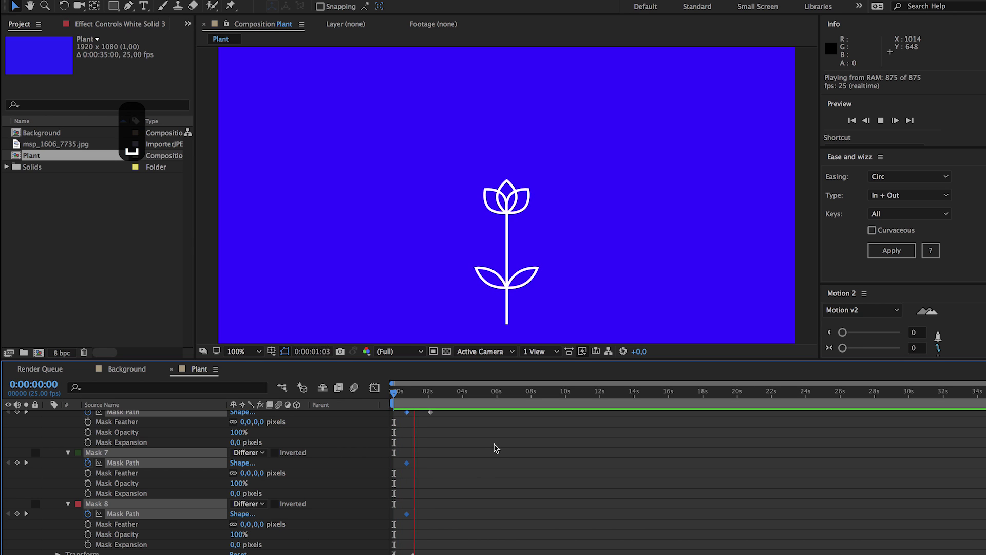
pyautogui.click(475, 490)
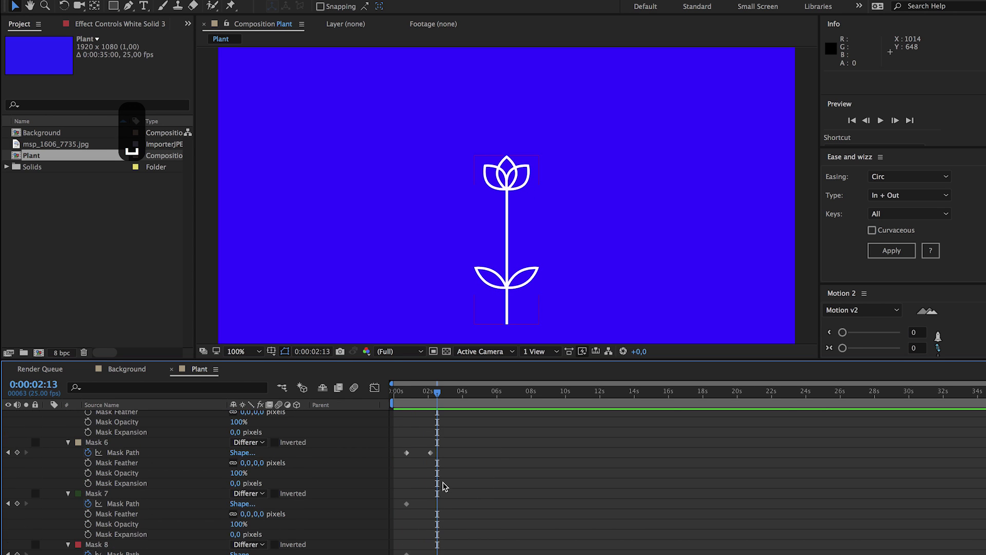
# - Apply easy ease to the flower-head Mask Path keyframes at 0:00:02:03 and preview the result
pyautogui.moveTo(442, 485); pyautogui.dragTo(432, 448)
pyautogui.rightClick(433, 447)
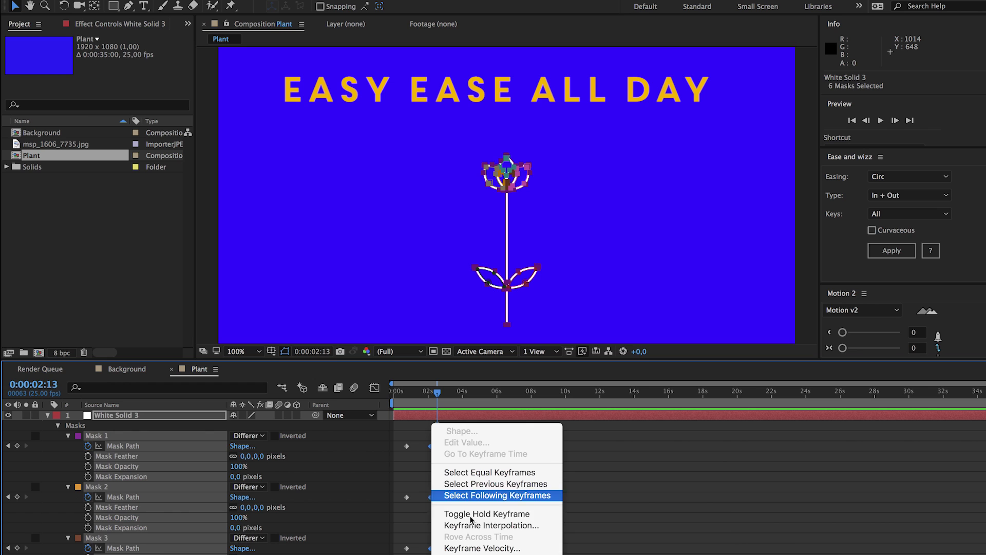
pyautogui.moveTo(518, 547)
pyautogui.click(590, 492)
pyautogui.click(486, 458)
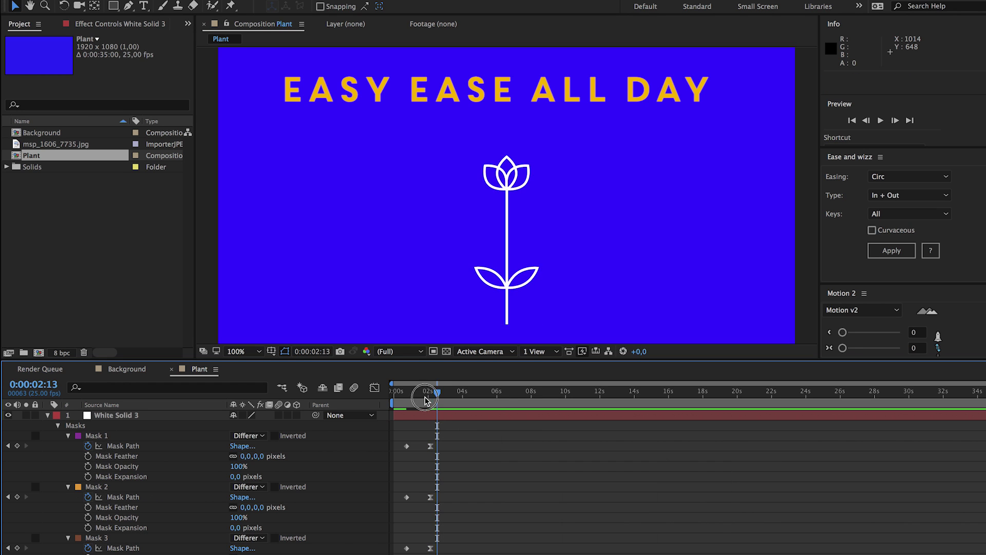
pyautogui.press('space')
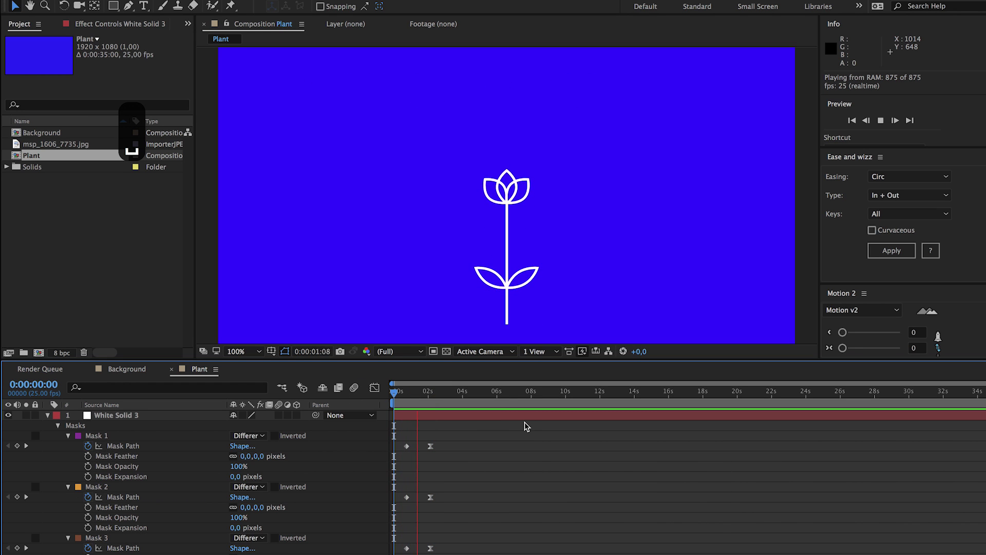
pyautogui.press('space')
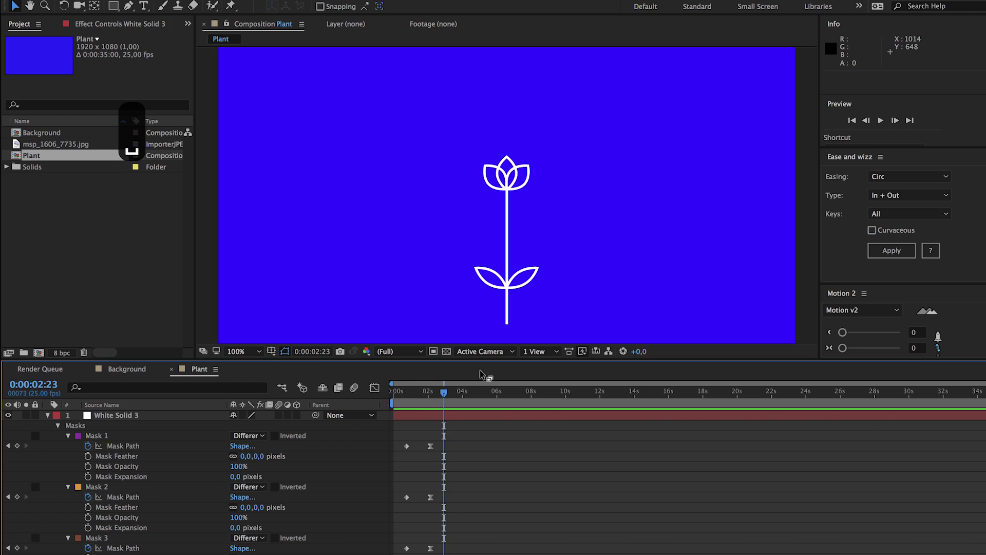
pyautogui.scroll(-2, 451, 237)
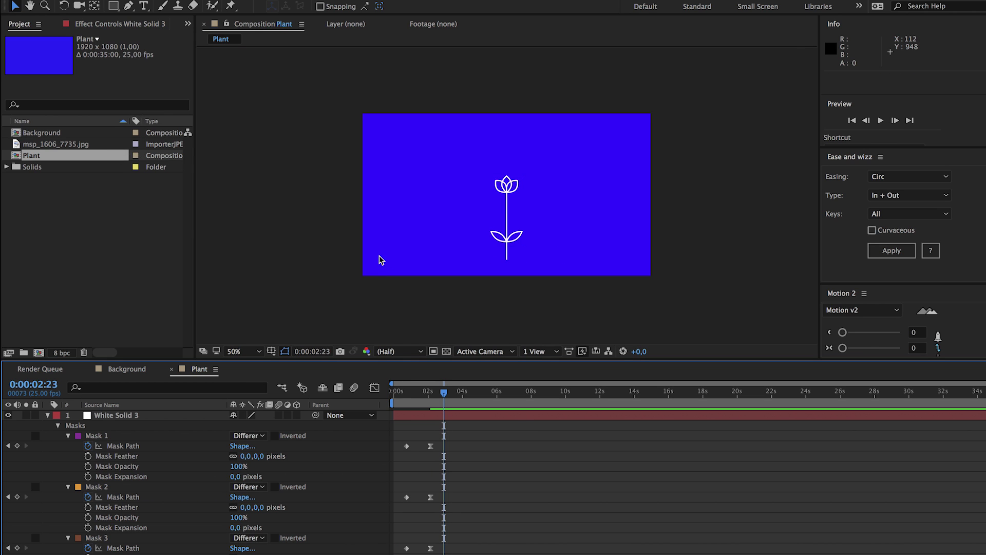
# - Save the project and add the Plant composition as a layer in Background
pyautogui.press('super+s')
pyautogui.doubleClick(44, 135)
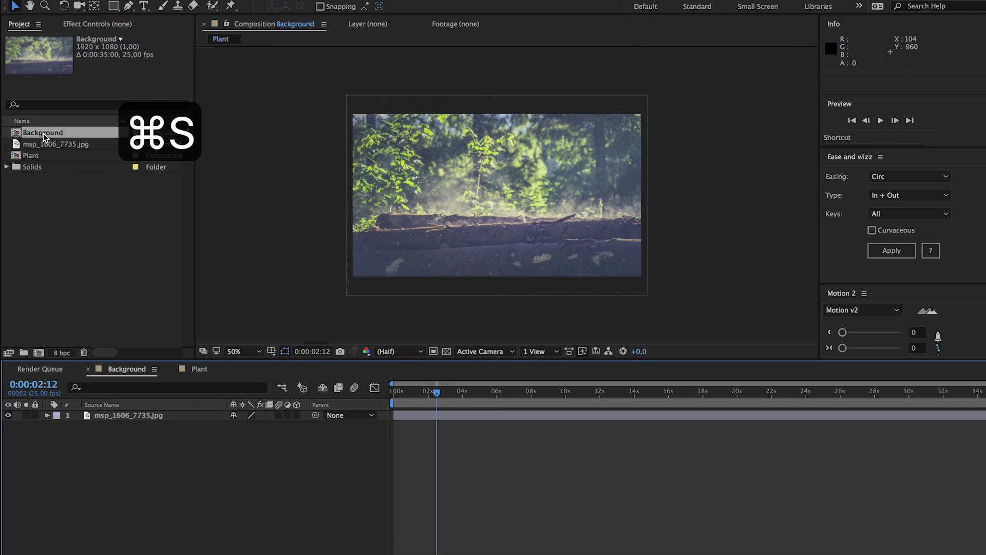
pyautogui.click(34, 160)
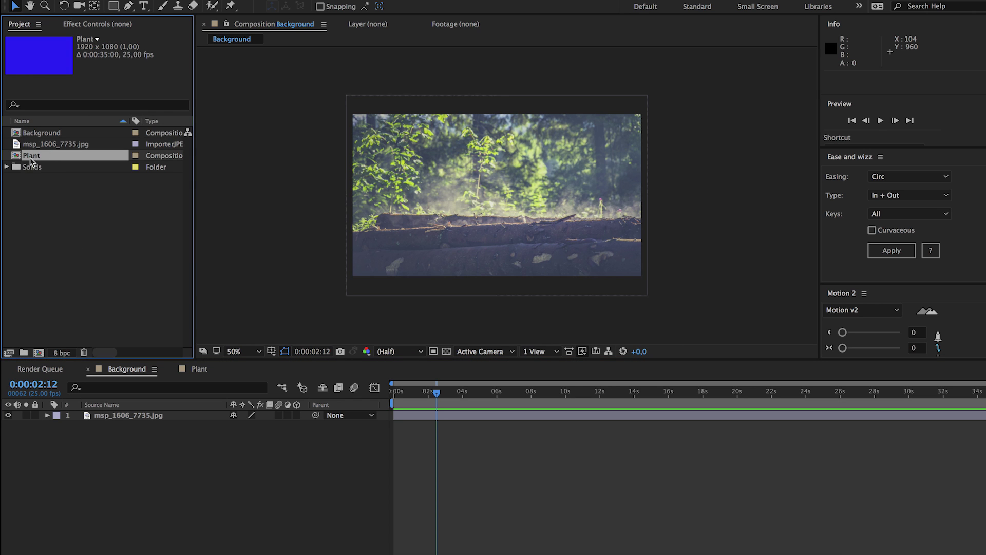
pyautogui.moveTo(26, 155); pyautogui.dragTo(112, 417)
# - Position the Plant layer at 1555, 253 so the tulip stands right of centre
pyautogui.click(47, 415)
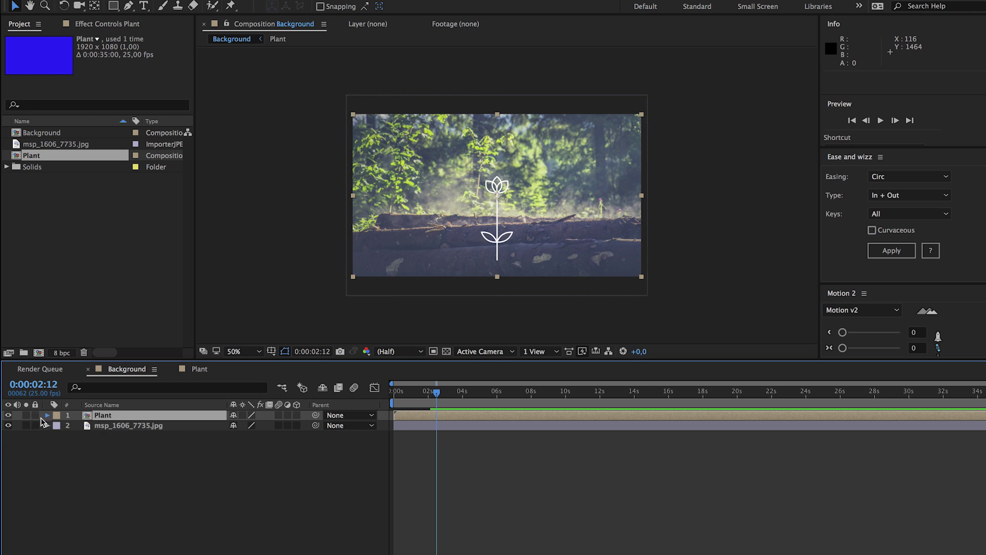
pyautogui.click(58, 425)
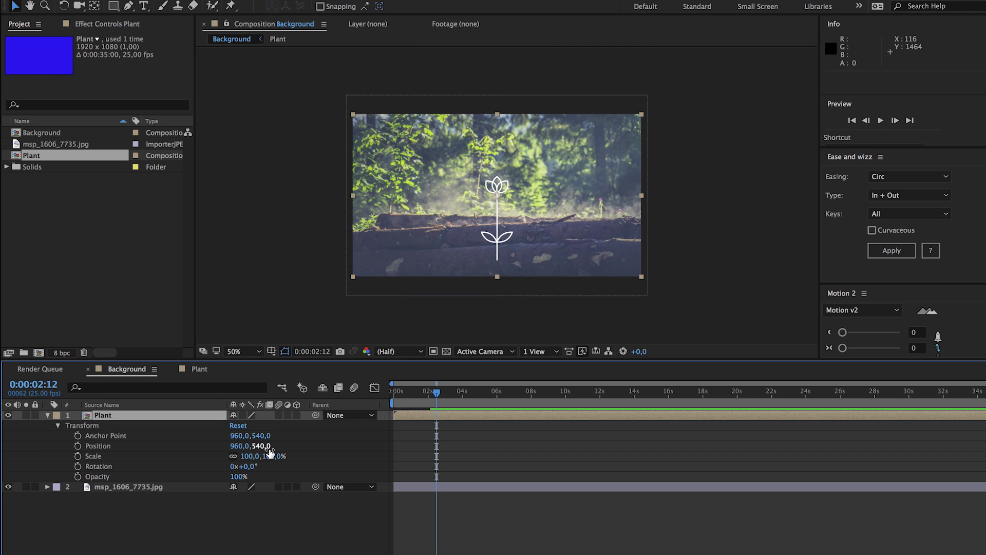
pyautogui.moveTo(263, 450); pyautogui.dragTo(77, 465)
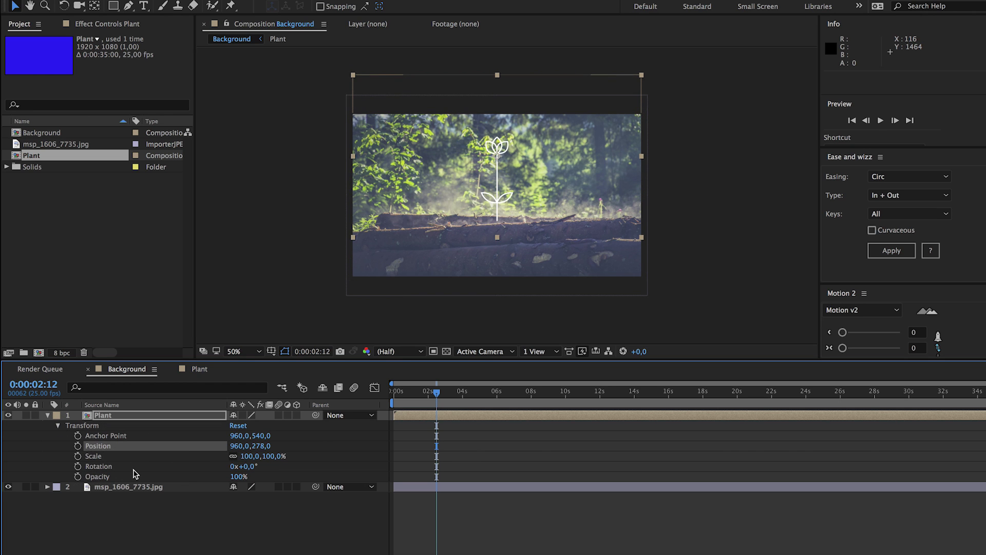
pyautogui.moveTo(239, 449); pyautogui.dragTo(642, 494)
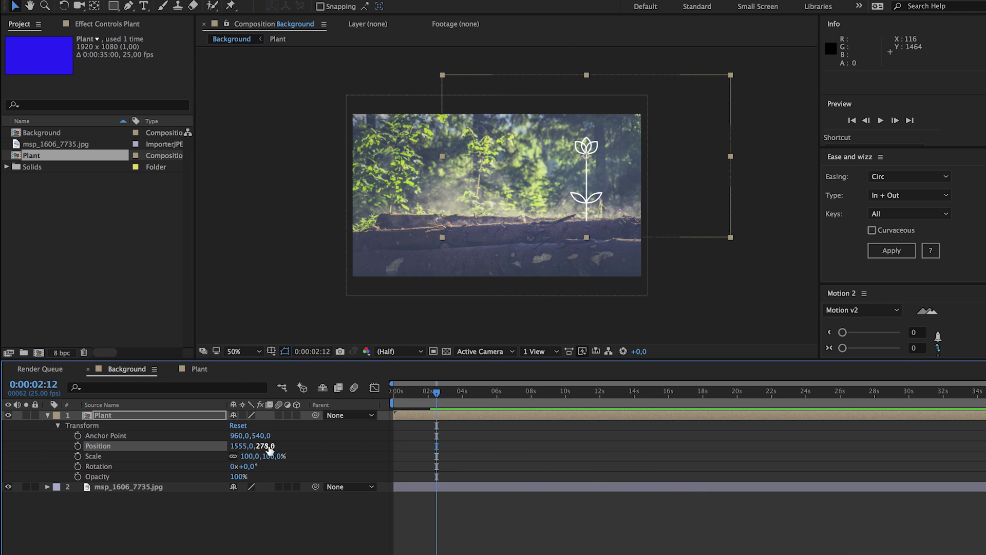
pyautogui.moveTo(264, 446); pyautogui.dragTo(253, 452)
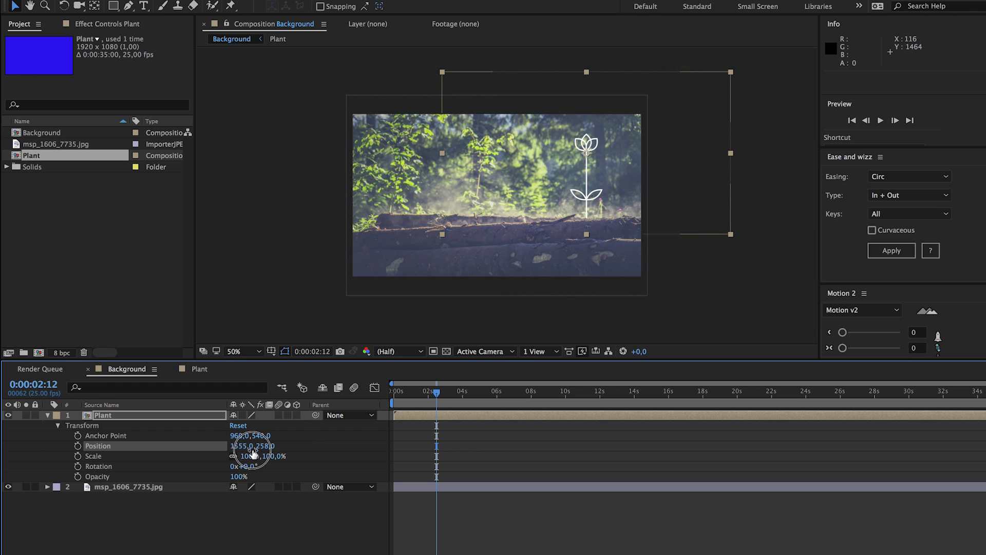
pyautogui.moveTo(685, 180); pyautogui.dragTo(694, 274)
pyautogui.click(693, 274)
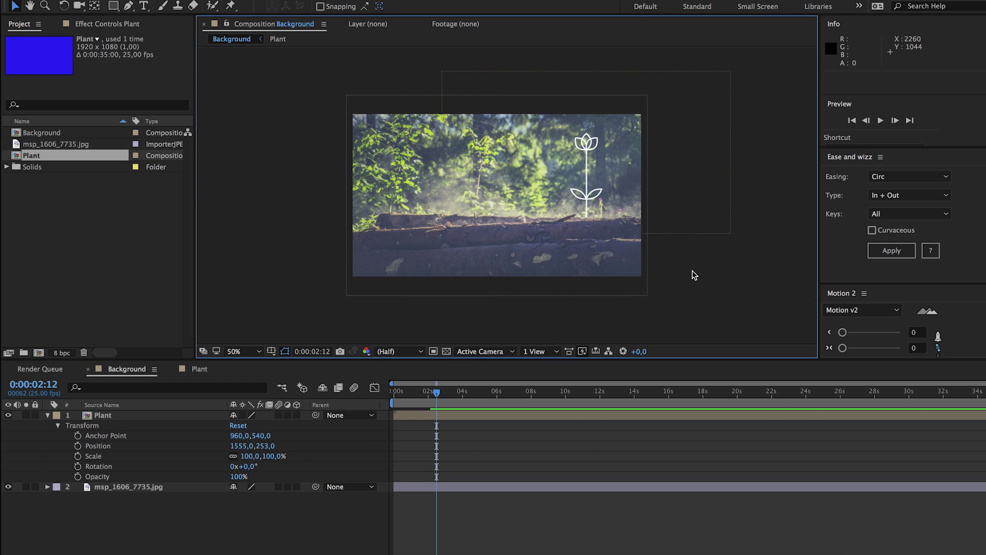
# - Scrub to check the growth animation and view the composition at full size
pyautogui.moveTo(428, 398)
pyautogui.mouseDown()
pyautogui.moveTo(393, 398)
pyautogui.moveTo(415, 402)
pyautogui.mouseUp()
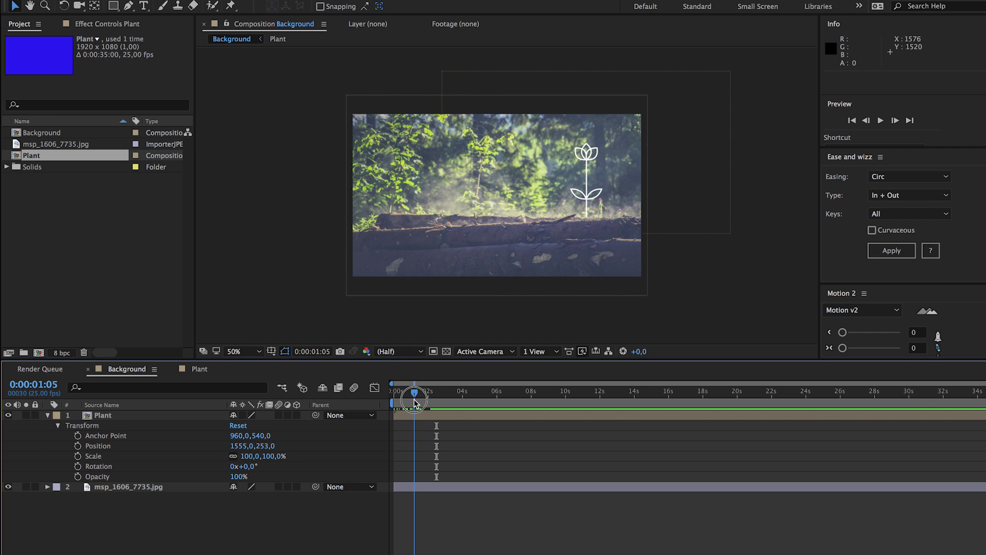
pyautogui.click(429, 416)
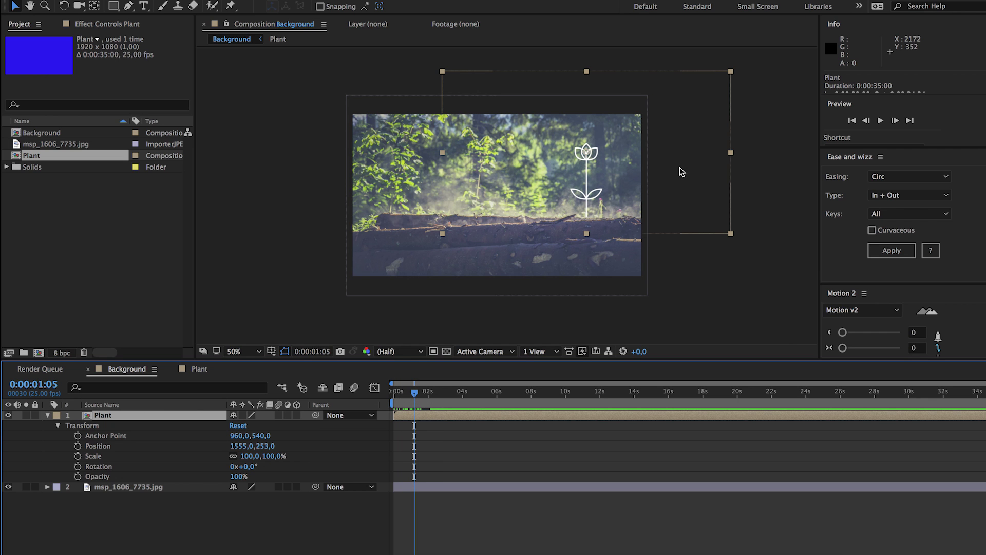
pyautogui.press('/')
# - Place three puppet pins on the tulip and reveal Puppet Pin 1's Position property
pyautogui.click(230, 5)
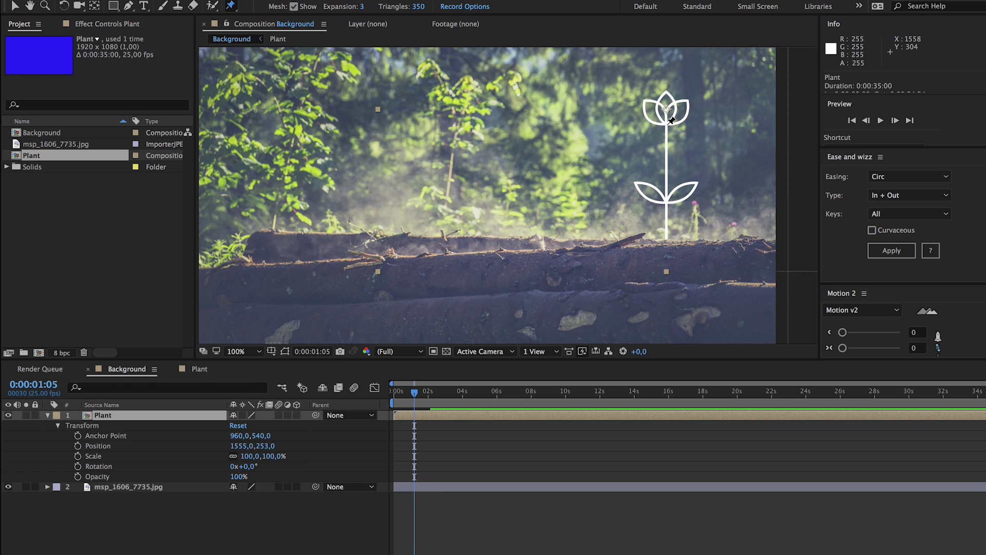
pyautogui.click(667, 124)
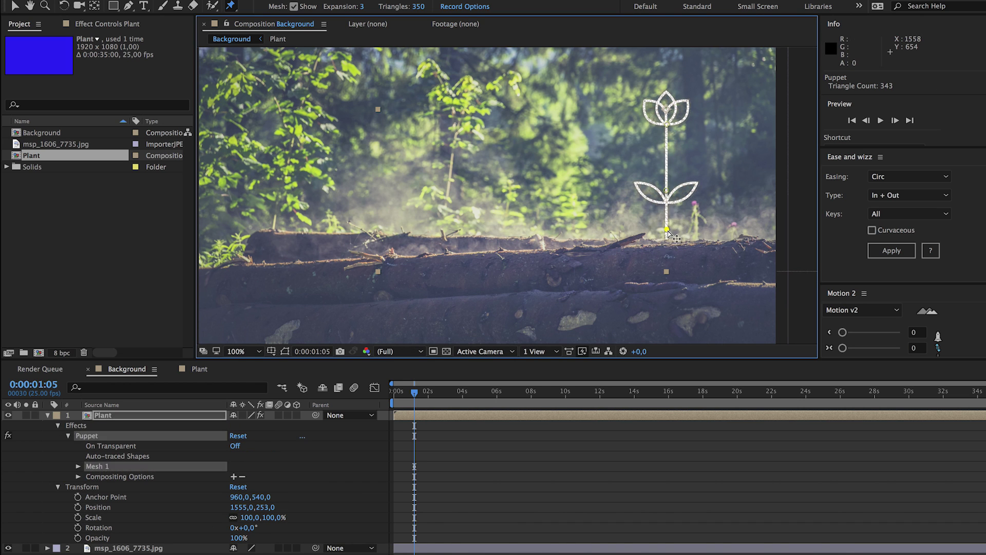
pyautogui.click(78, 467)
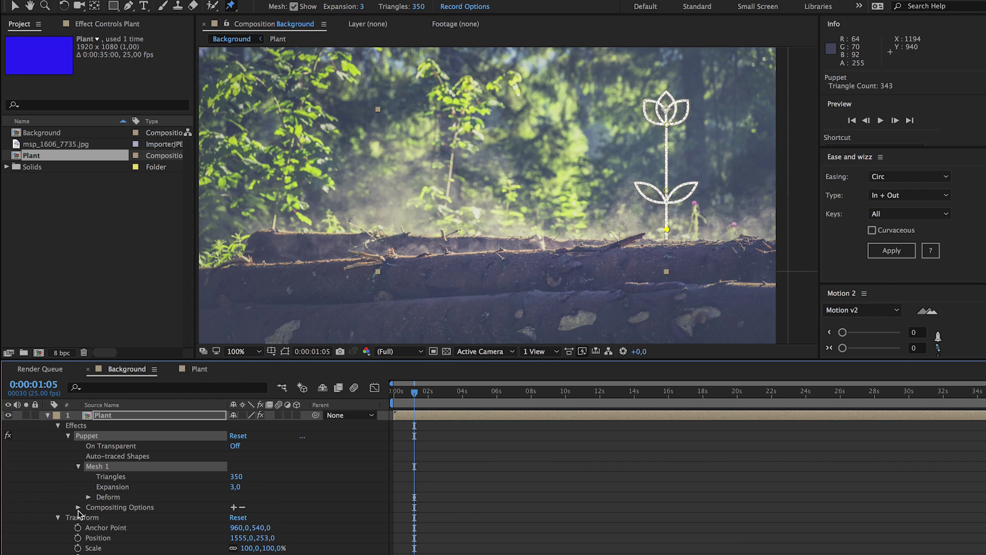
pyautogui.click(88, 497)
pyautogui.click(98, 527)
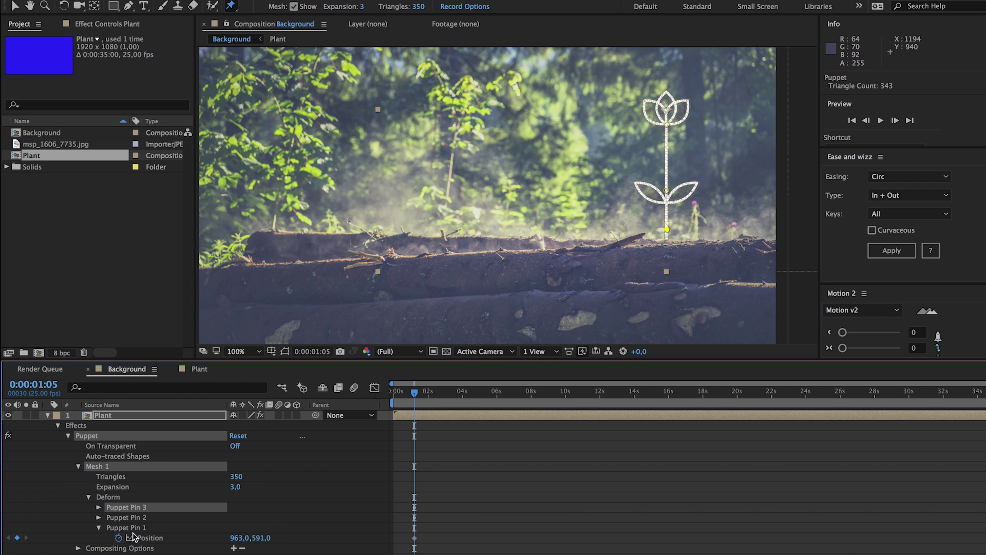
pyautogui.click(151, 538)
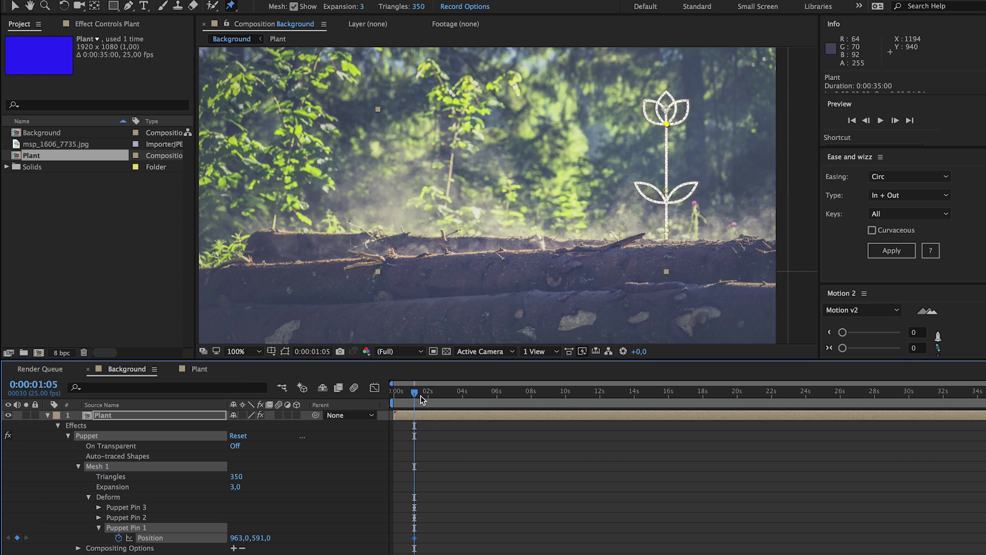
# - At 0:00:03:18, drag Puppet Pin 1 left to 931, 597 to bend the stem
pyautogui.moveTo(420, 399); pyautogui.dragTo(444, 399)
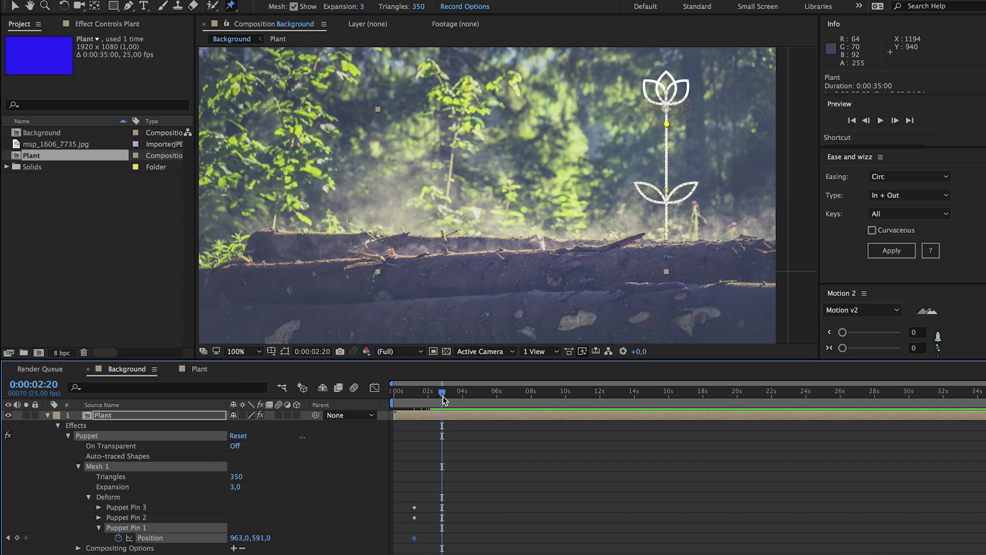
pyautogui.click(459, 400)
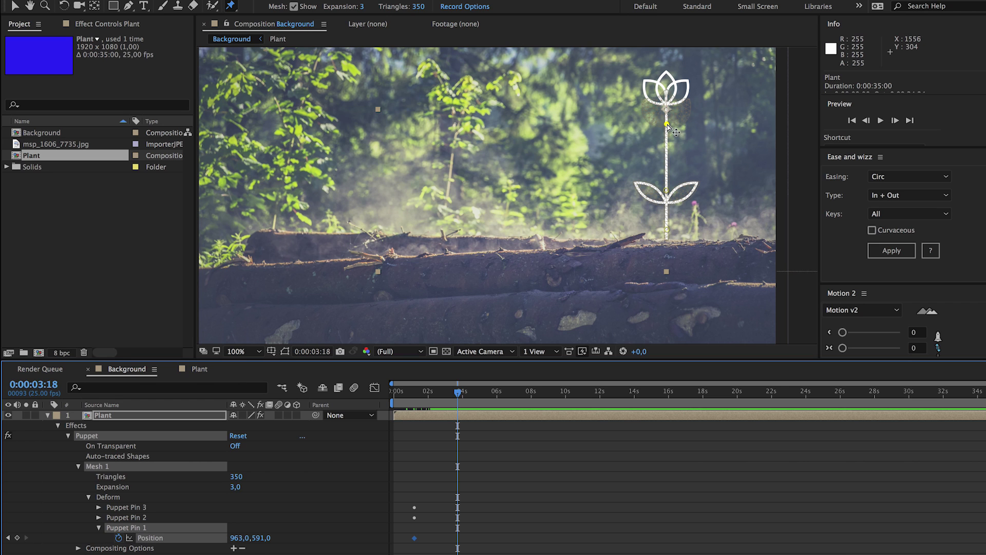
pyautogui.moveTo(667, 126); pyautogui.dragTo(658, 128)
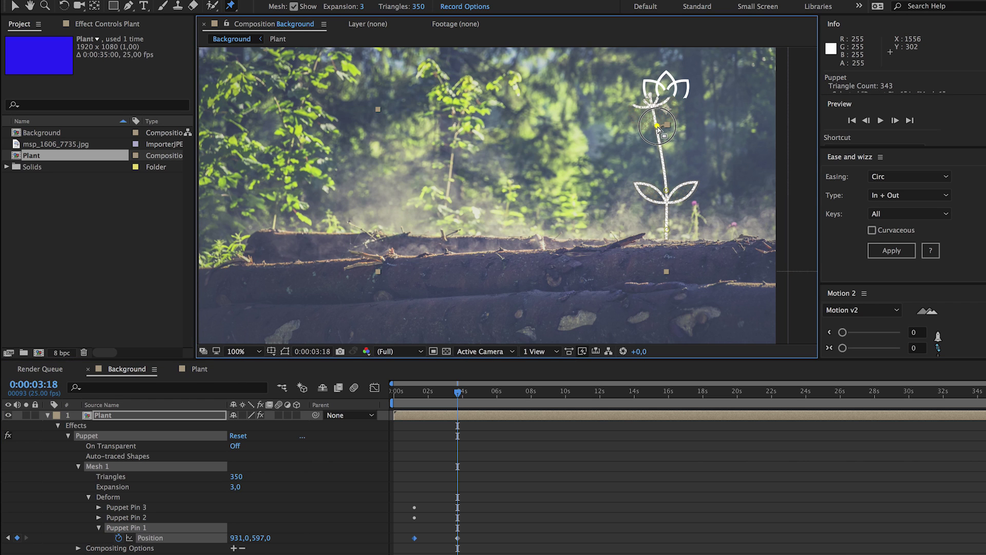
pyautogui.press('.')
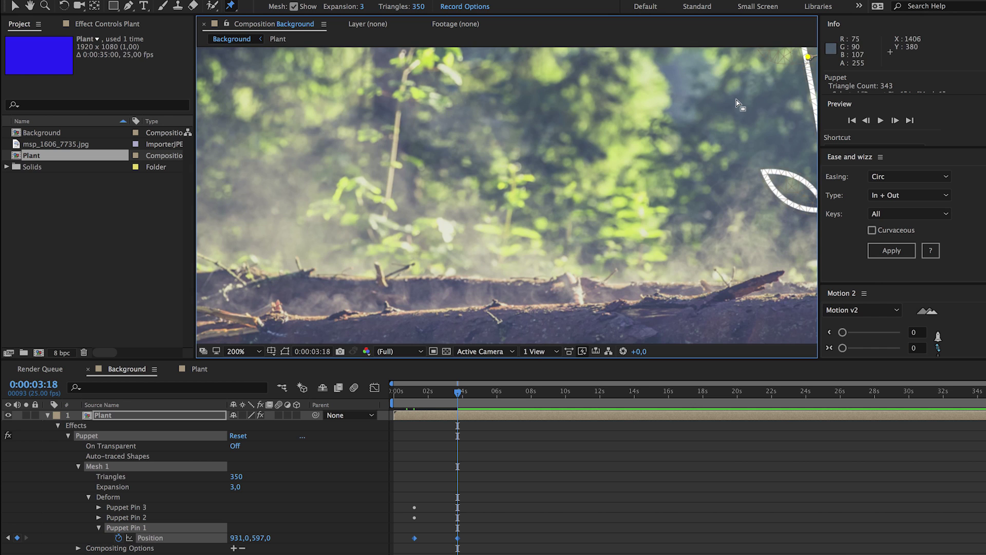
pyautogui.press(',')
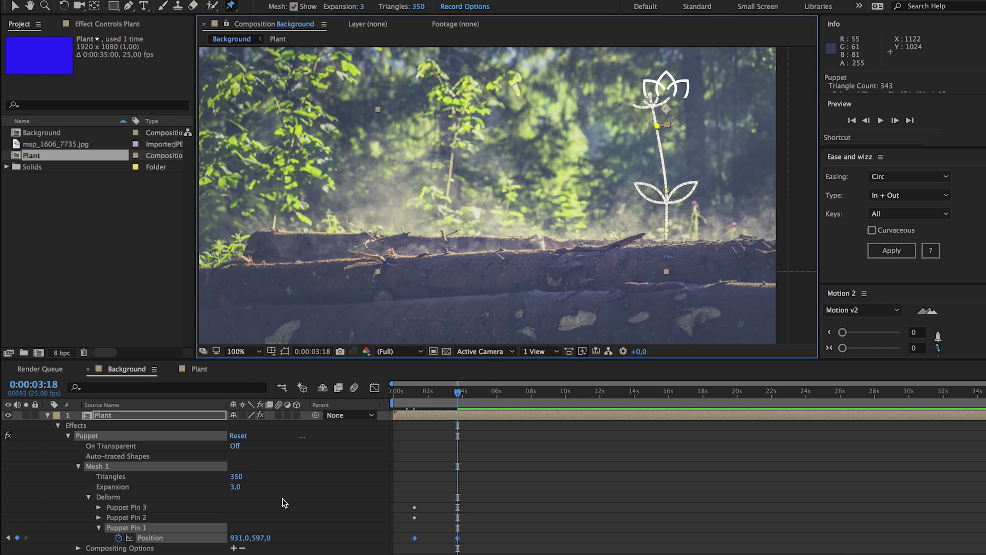
# - Set the mesh Expansion to 99, ease Pin 1's keyframe, and preview from 1:00
pyautogui.click(125, 491)
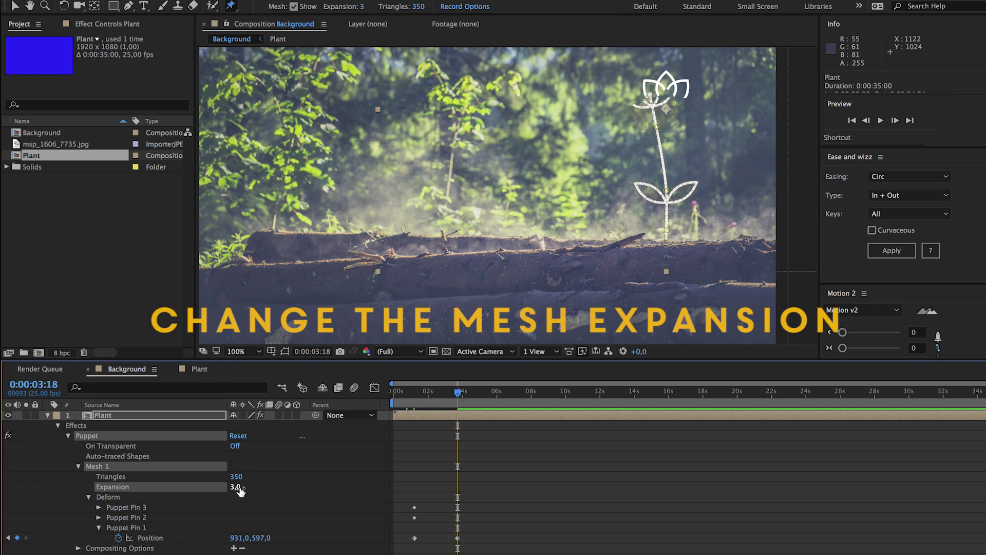
pyautogui.moveTo(248, 490); pyautogui.dragTo(306, 492)
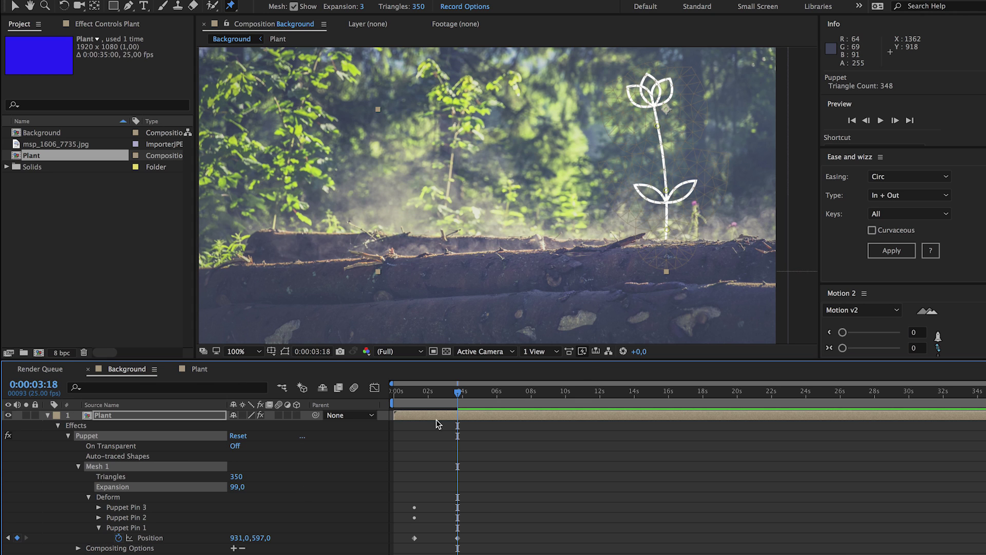
pyautogui.rightClick(458, 539)
pyautogui.moveTo(513, 550)
pyautogui.click(616, 489)
pyautogui.click(411, 395)
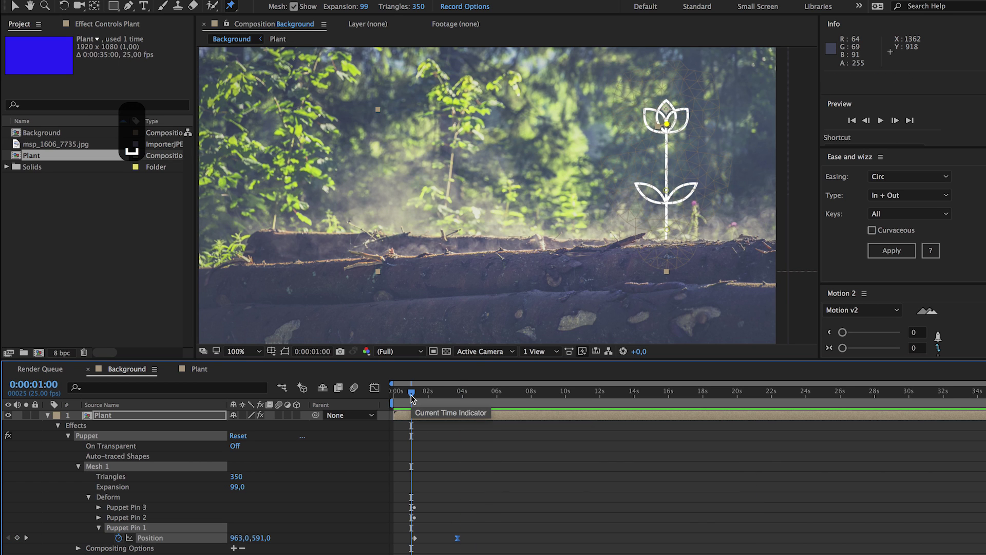
pyautogui.press('space')
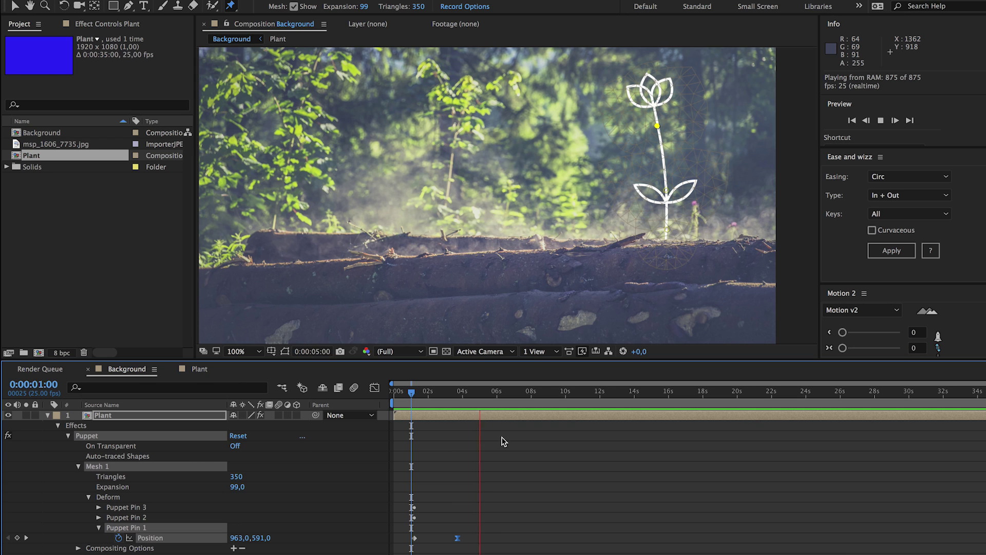
pyautogui.press('space')
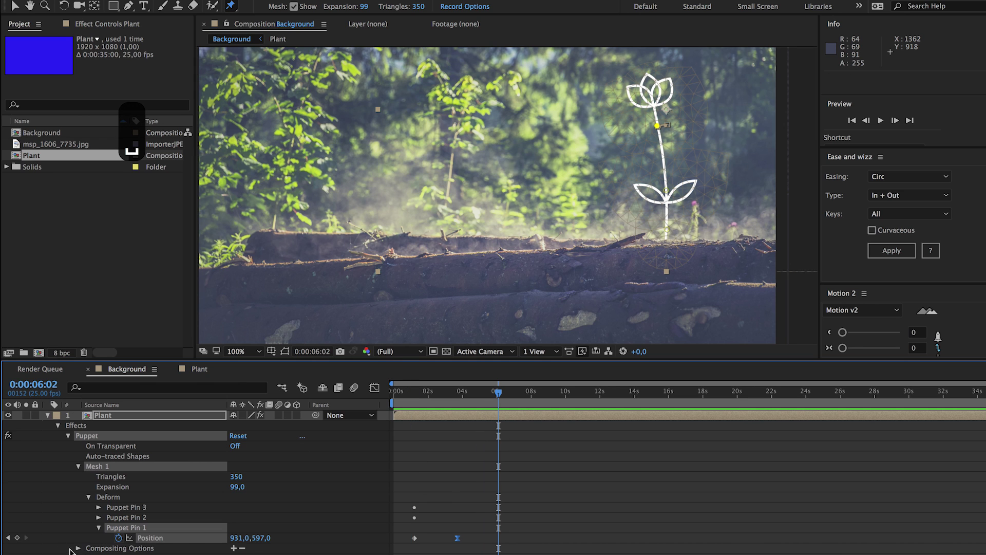
# - Add a Pin 1 keyframe at 6:02 bending the head right to 983, 597, then move the sway keyframes earlier
pyautogui.click(17, 537)
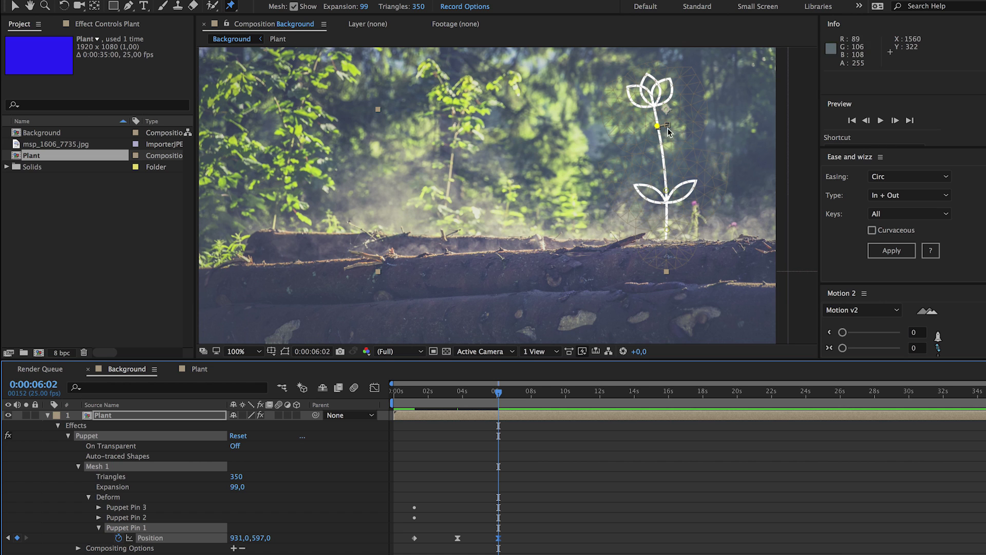
pyautogui.moveTo(657, 128); pyautogui.dragTo(674, 132)
pyautogui.click(420, 397)
pyautogui.press('space')
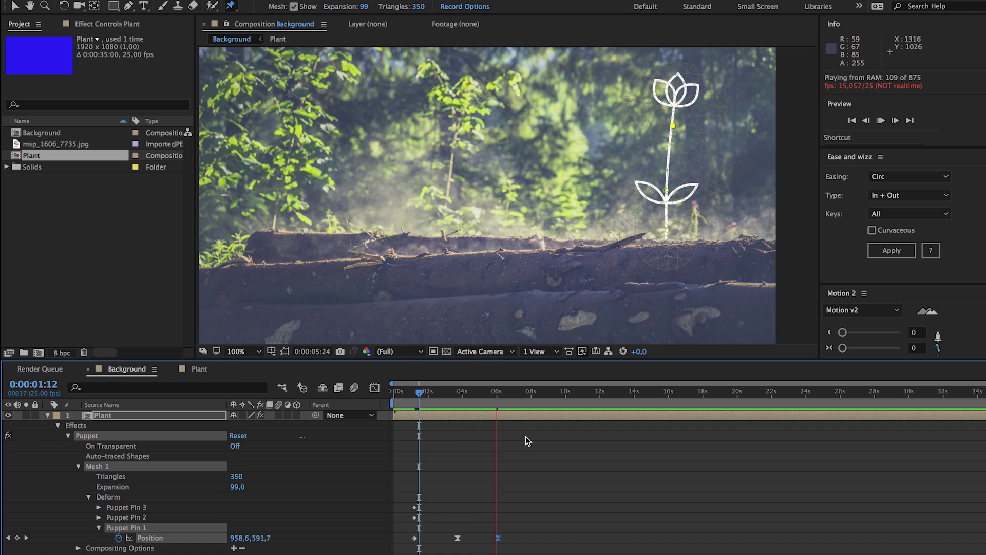
pyautogui.press('space')
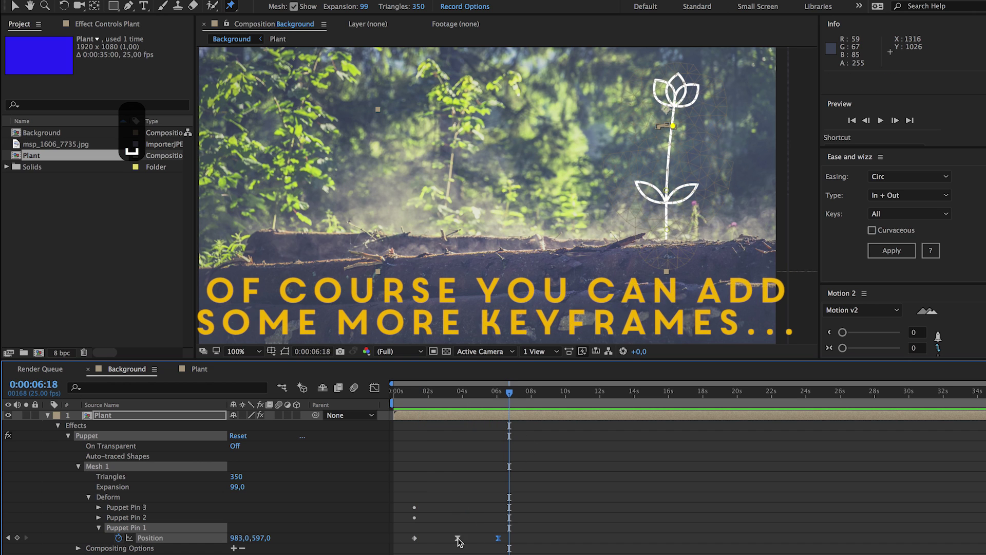
pyautogui.moveTo(457, 538); pyautogui.dragTo(479, 539)
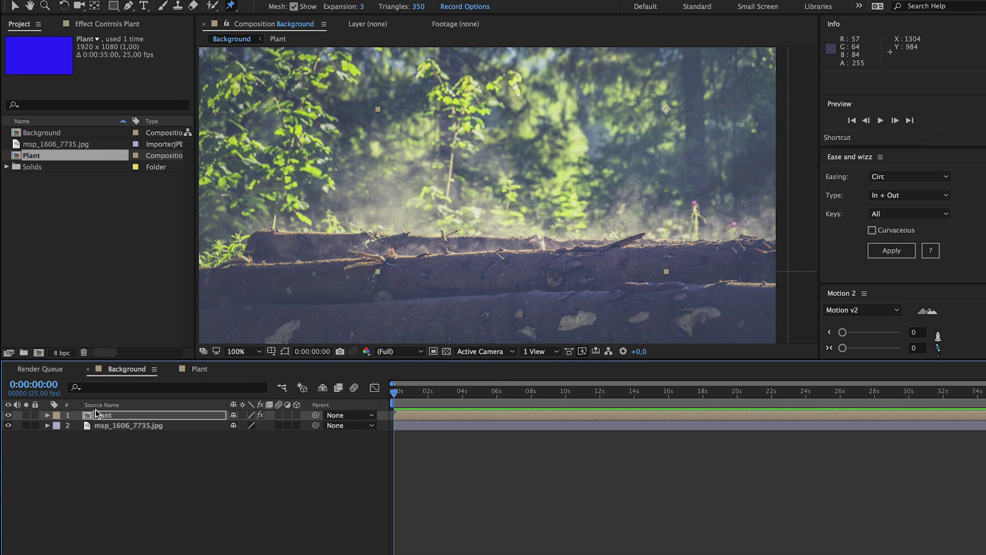
# - Import the Plant_Grow_Quick_01.wav sound file into the project
pyautogui.click(94, 228)
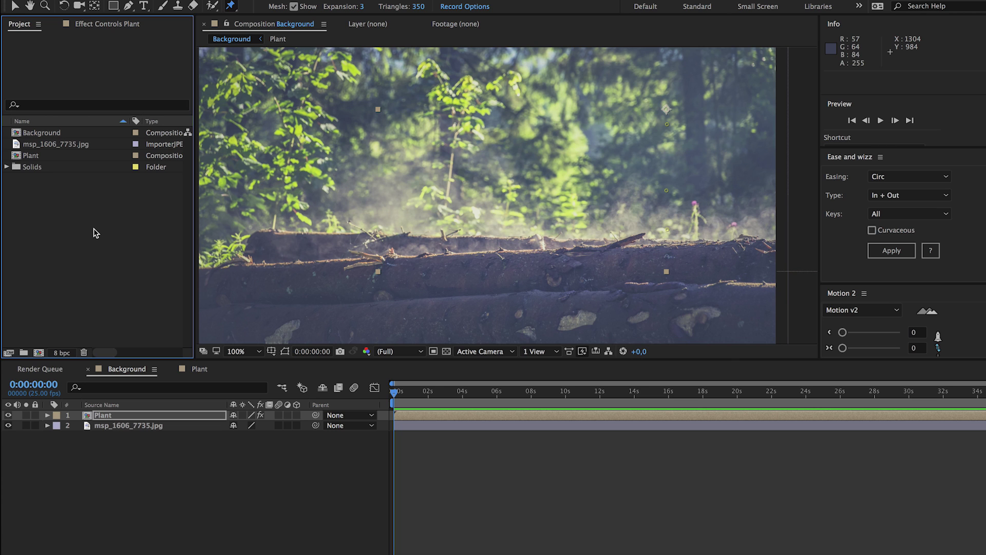
pyautogui.rightClick(93, 228)
pyautogui.moveTo(134, 284)
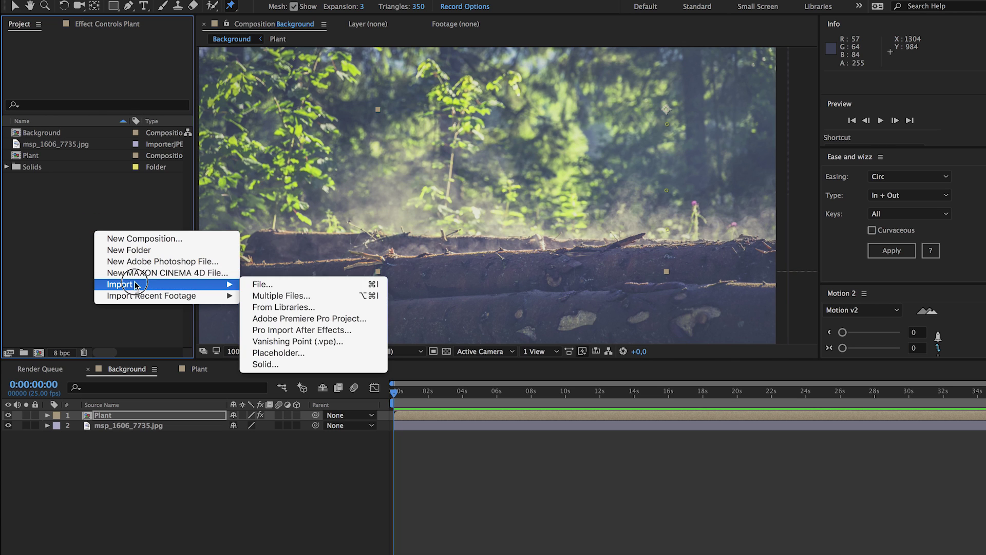
pyautogui.click(262, 284)
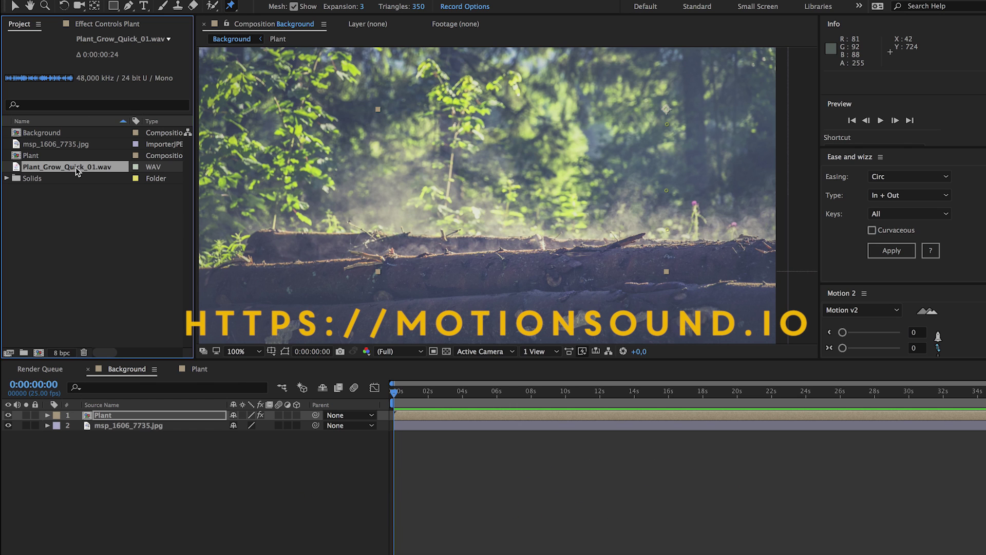
# - Add the sound to the Background timeline, starting where the tulip begins growing
pyautogui.moveTo(78, 170); pyautogui.dragTo(154, 458)
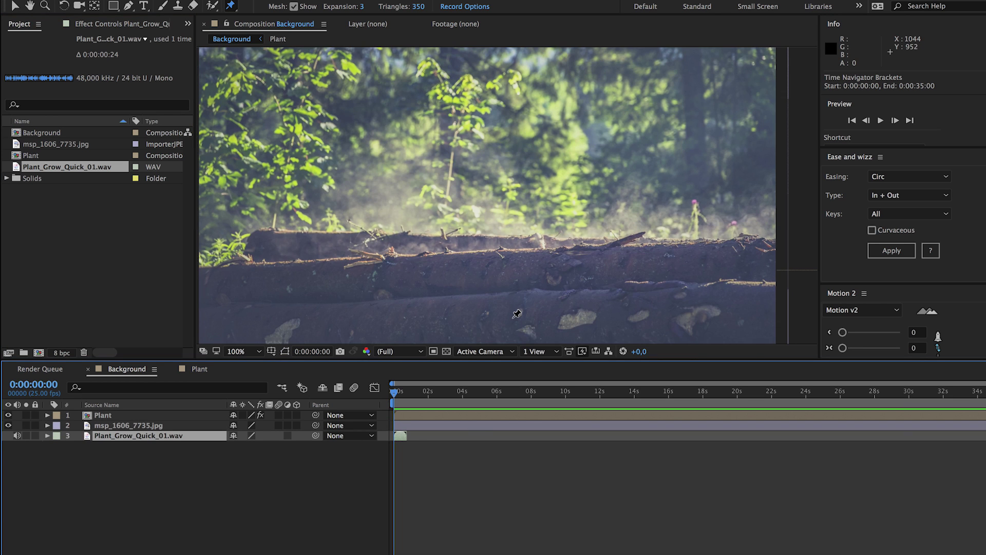
pyautogui.press(',')
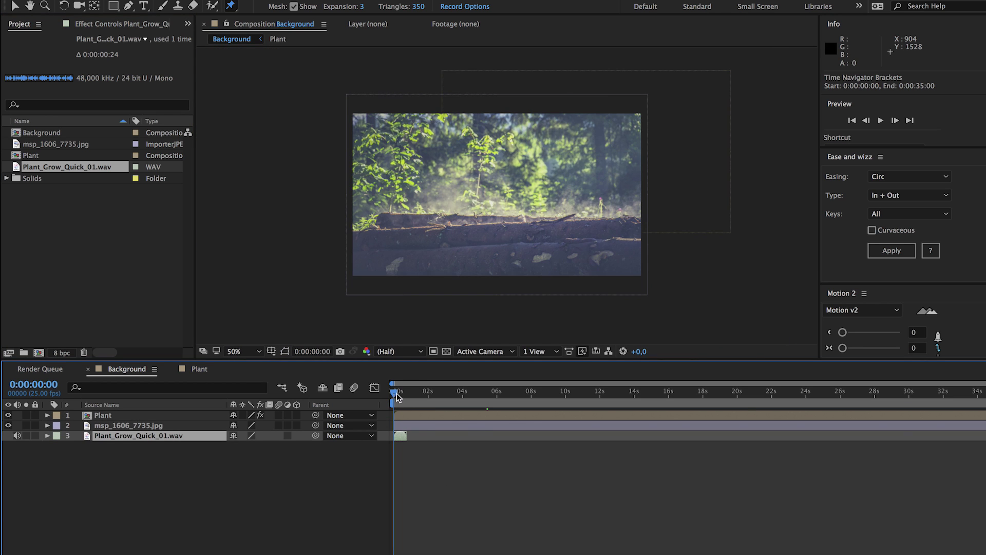
pyautogui.moveTo(395, 393)
pyautogui.mouseDown()
pyautogui.moveTo(418, 396)
pyautogui.moveTo(404, 394)
pyautogui.mouseUp()
pyautogui.moveTo(399, 437); pyautogui.dragTo(408, 437)
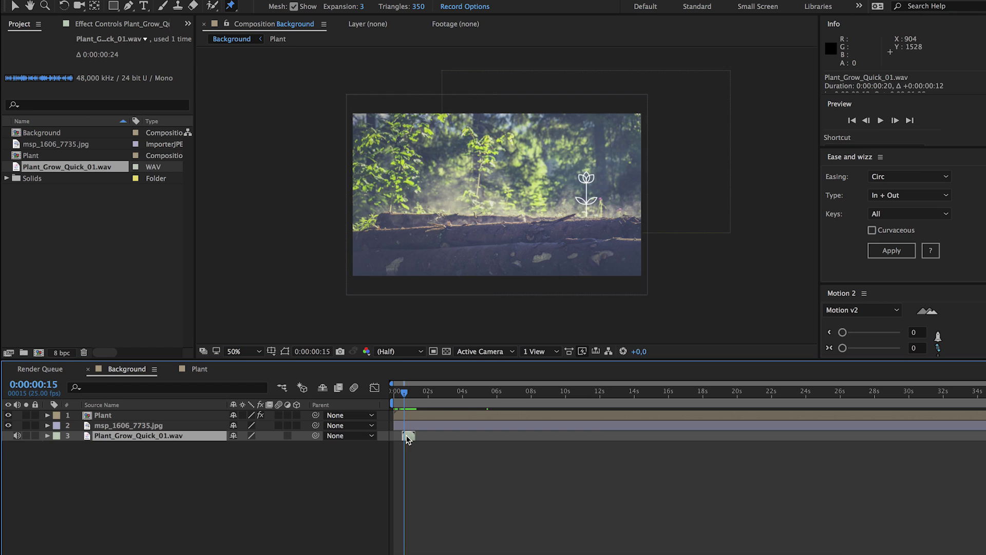
pyautogui.press('space')
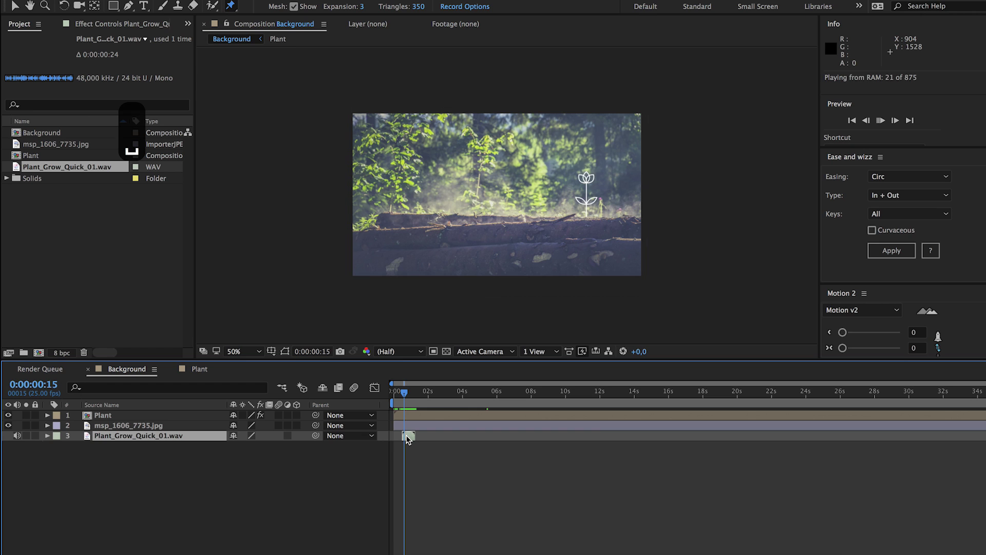
# - Shift the sound layer slightly later and preview its timing from the start
pyautogui.click(392, 396)
pyautogui.press('space')
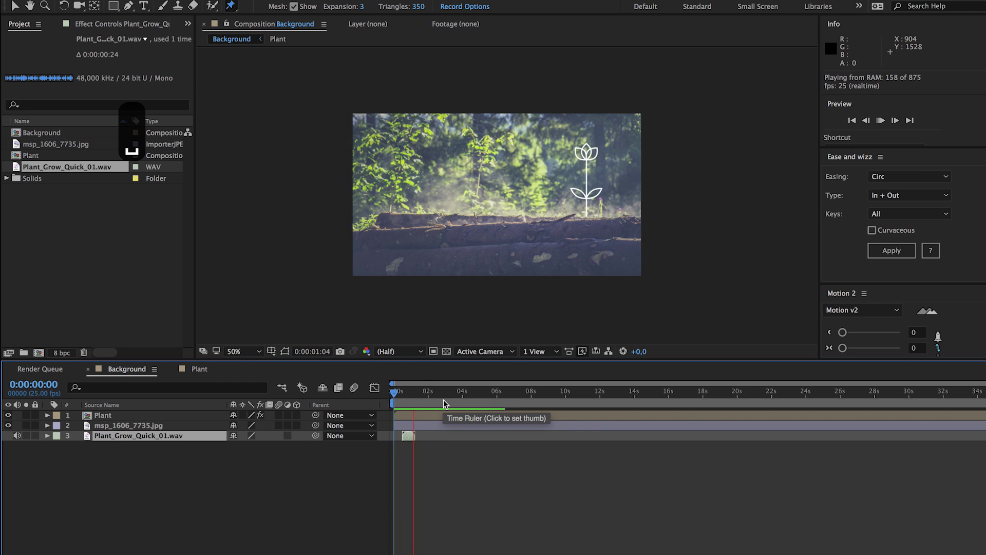
pyautogui.press('space')
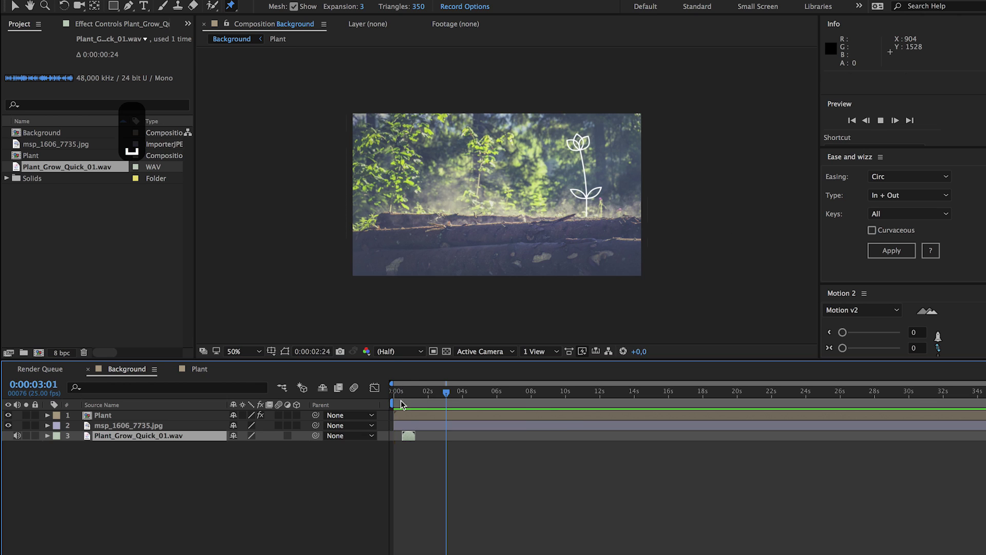
pyautogui.moveTo(407, 436); pyautogui.dragTo(410, 436)
pyautogui.press('Home')
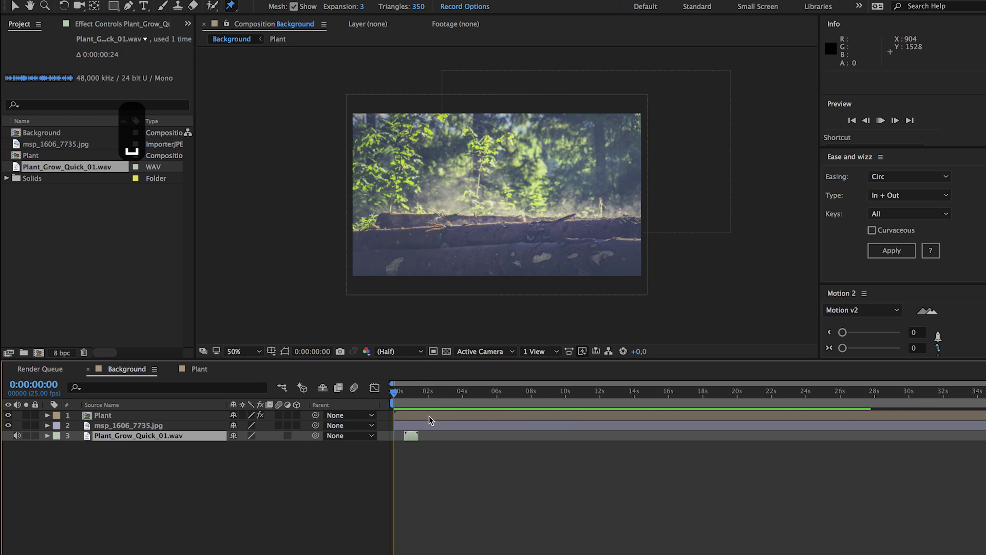
pyautogui.press('space')
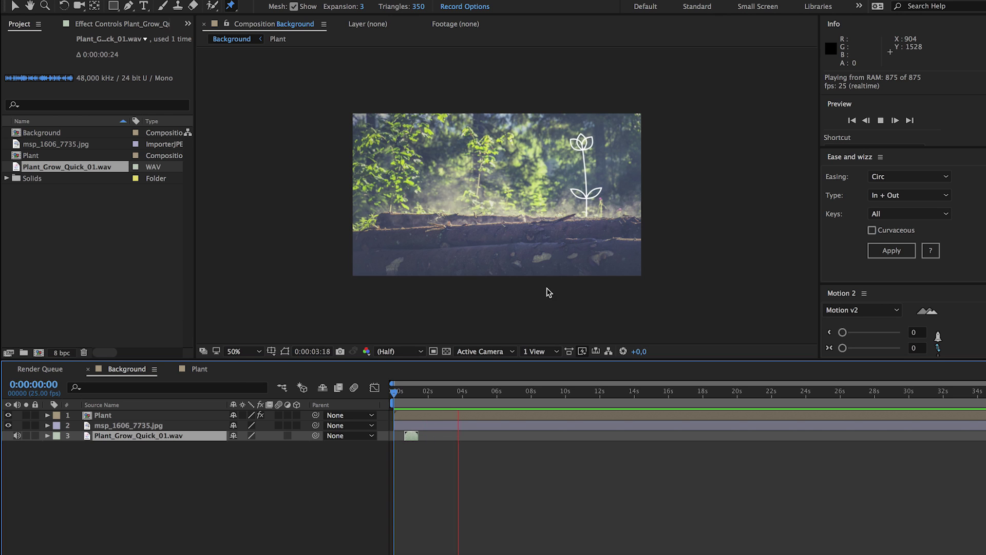
pyautogui.press('space')
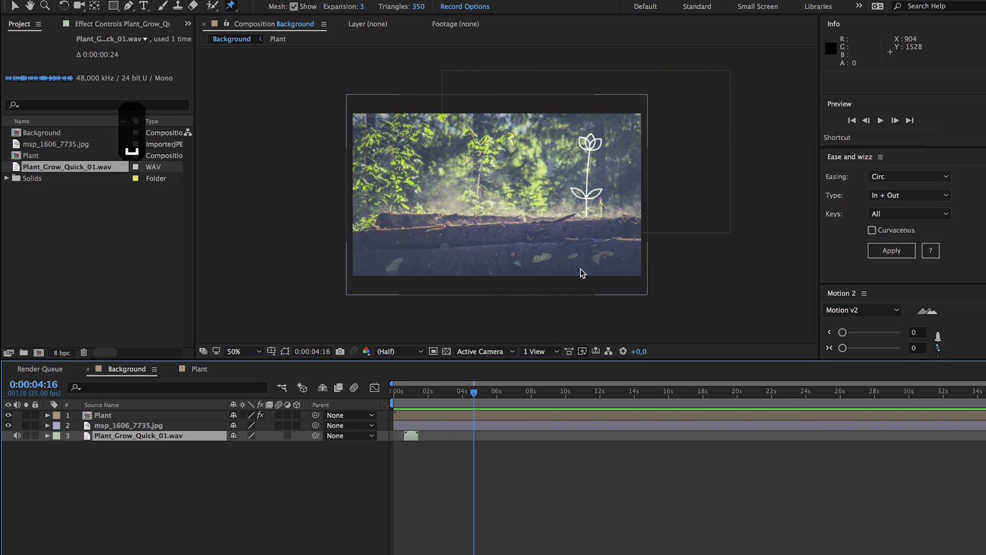
# - Duplicate the Plant layer and nudge the copy to the left
pyautogui.click(106, 416)
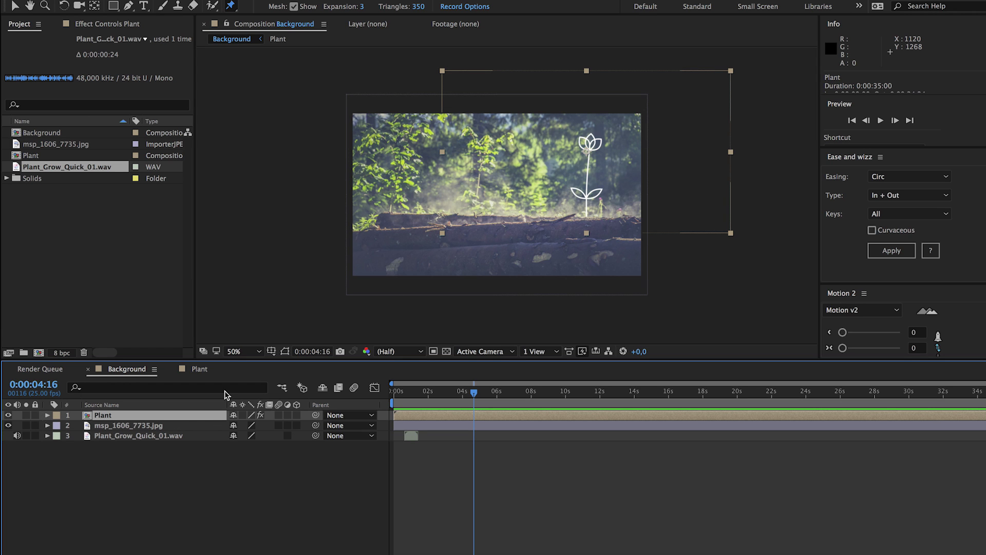
pyautogui.press('super+d')
pyautogui.hotkey('shift', 'Left')
pyautogui.hotkey('shift', 'Left')
pyautogui.hotkey('shift', 'Left')
pyautogui.hotkey('shift', 'Left')
pyautogui.hotkey('shift', 'Left')
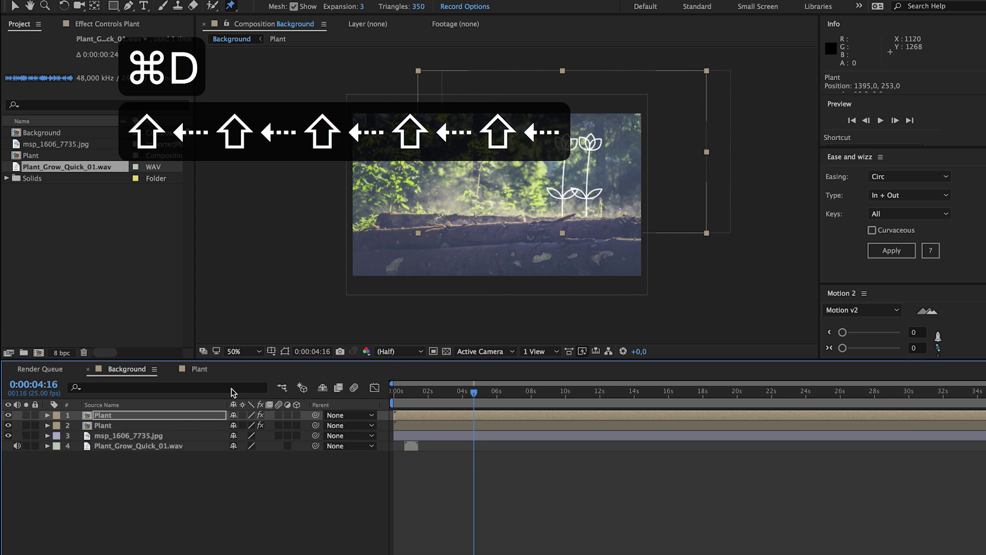
pyautogui.hotkey('shift', 'Left')
pyautogui.hotkey('shift', 'Left')
pyautogui.hotkey('shift', 'Left')
pyautogui.hotkey('shift', 'Left')
pyautogui.hotkey('shift', 'Left')
pyautogui.hotkey('shift', 'Left')
pyautogui.hotkey('shift', 'Left')
pyautogui.hotkey('shift', 'Left')
pyautogui.hotkey('shift', 'Left')
pyautogui.hotkey('shift', 'Left')
pyautogui.hotkey('shift', 'Left')
pyautogui.hotkey('shift', 'Left')
pyautogui.hotkey('shift', 'Left')
pyautogui.hotkey('shift', 'Left')
pyautogui.hotkey('shift', 'Left')
pyautogui.hotkey('shift', 'Left')
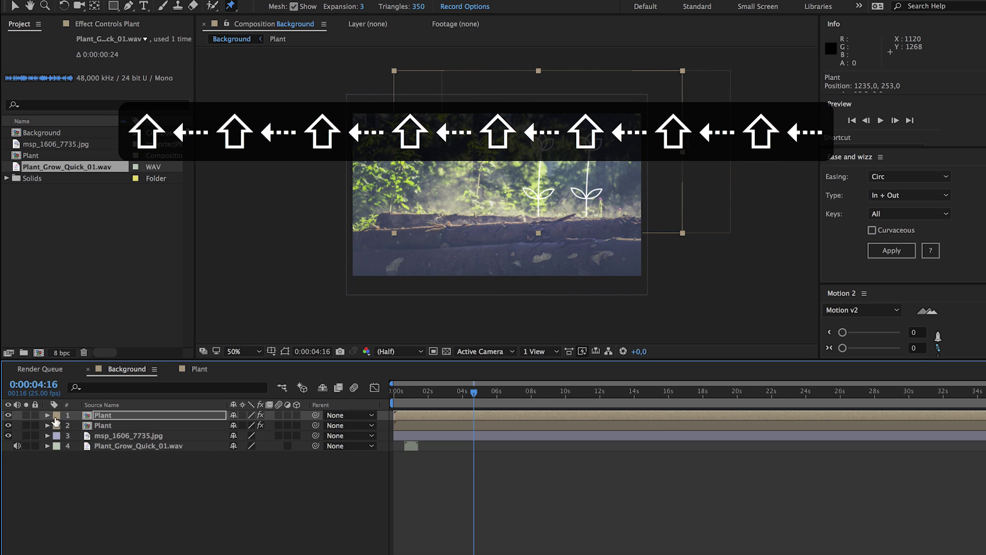
# - Scale the copy to -69, 69% to mirror it and move it beside the original
pyautogui.click(48, 415)
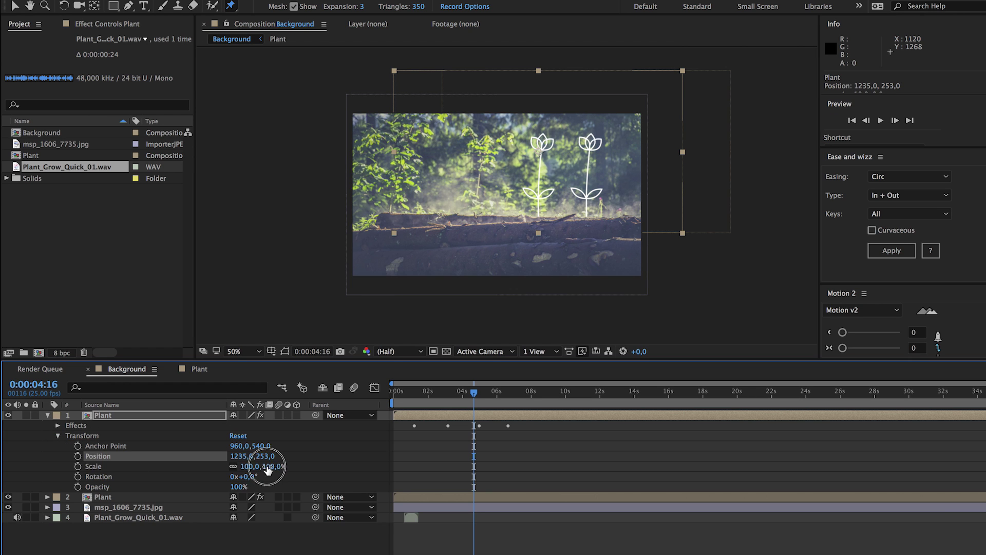
pyautogui.moveTo(267, 469); pyautogui.dragTo(253, 471)
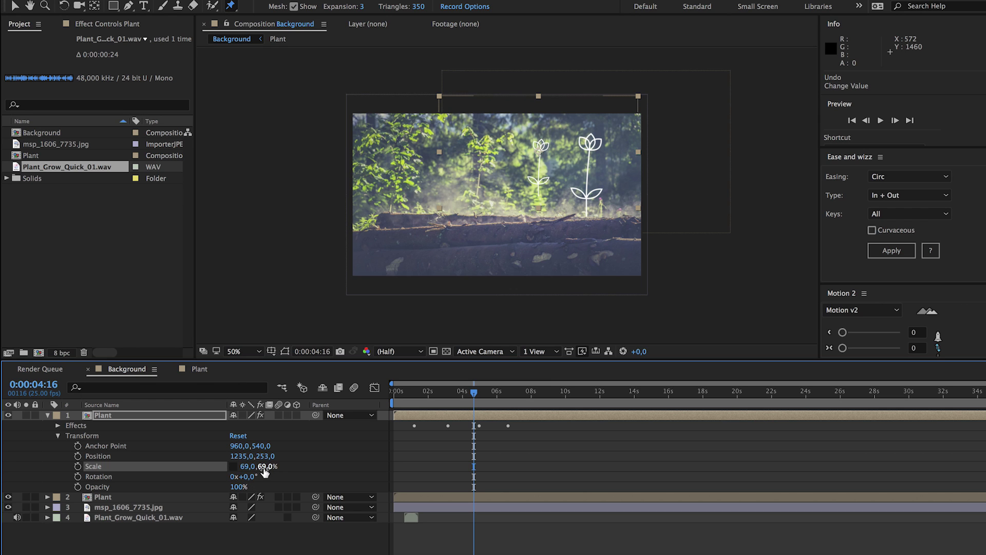
pyautogui.write('-69')
pyautogui.press('Return')
pyautogui.press('super+z')
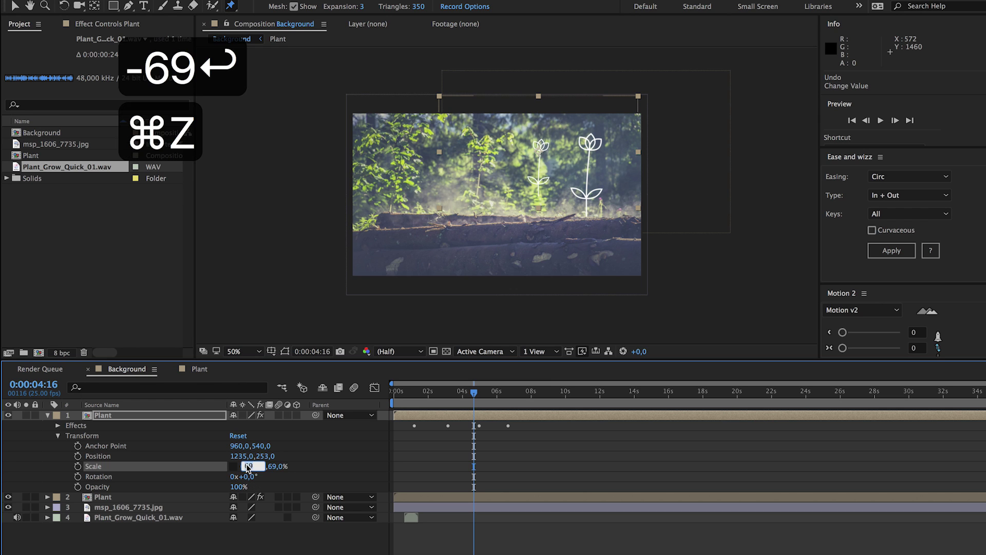
pyautogui.write('-69')
pyautogui.press('Return')
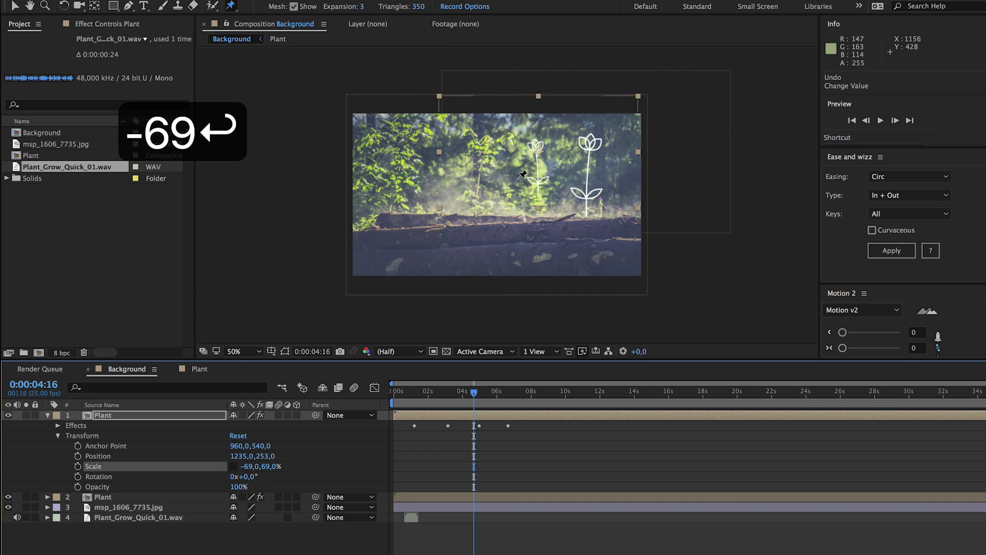
pyautogui.press('v')
pyautogui.moveTo(516, 165); pyautogui.dragTo(610, 202)
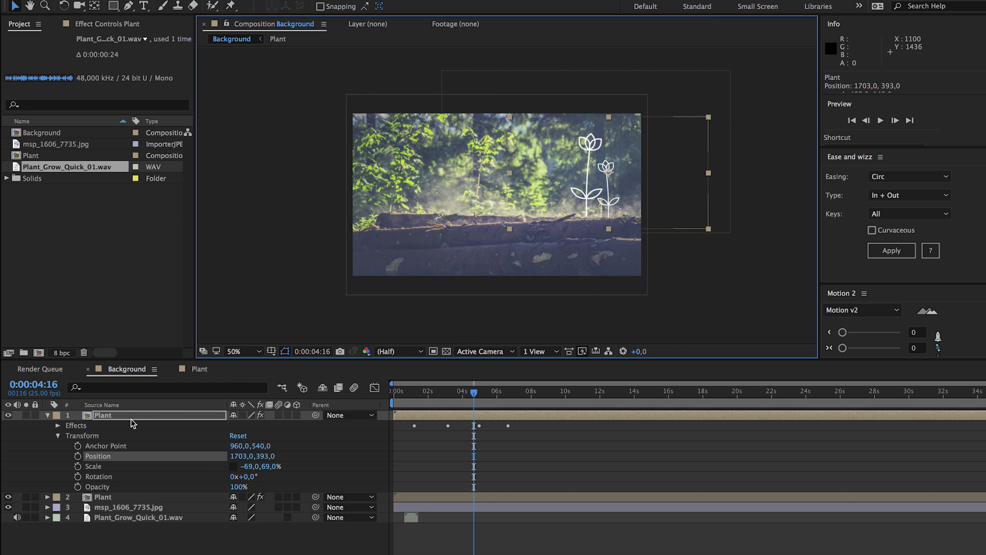
# - Duplicate the mirrored tulip, place it left of the original, and preview all three
pyautogui.click(104, 416)
pyautogui.press('super+d')
pyautogui.moveTo(609, 207); pyautogui.dragTo(576, 208)
pyautogui.press('Return')
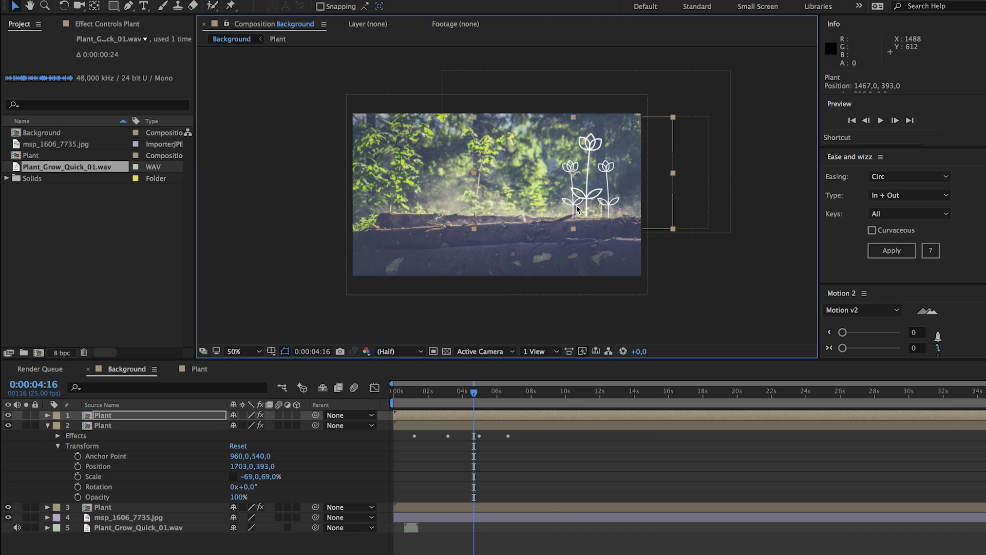
pyautogui.press('space')
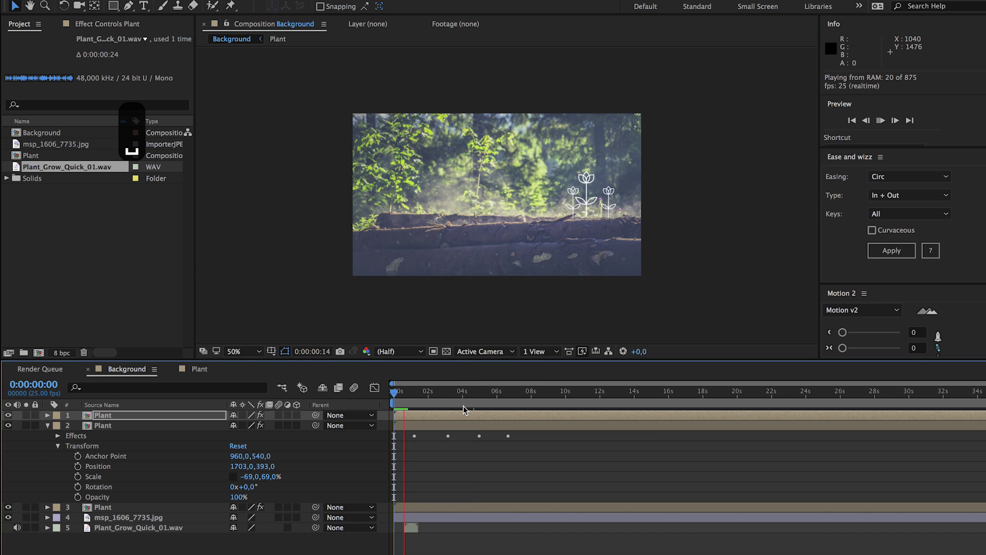